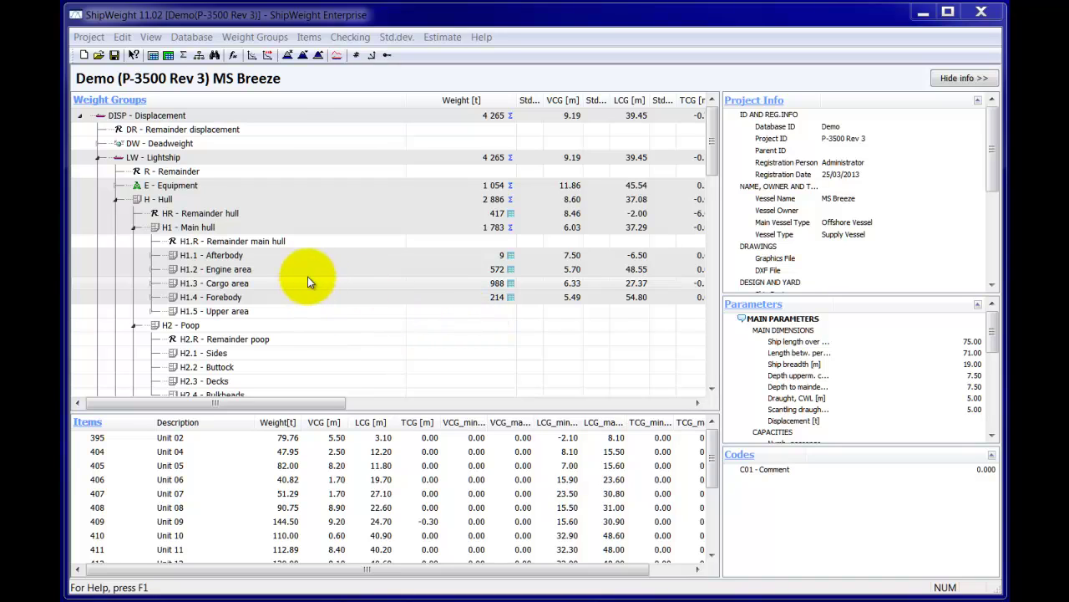
- Open the items of weight group H1.3 - Cargo area and bring up their code definitions
click(259, 284)
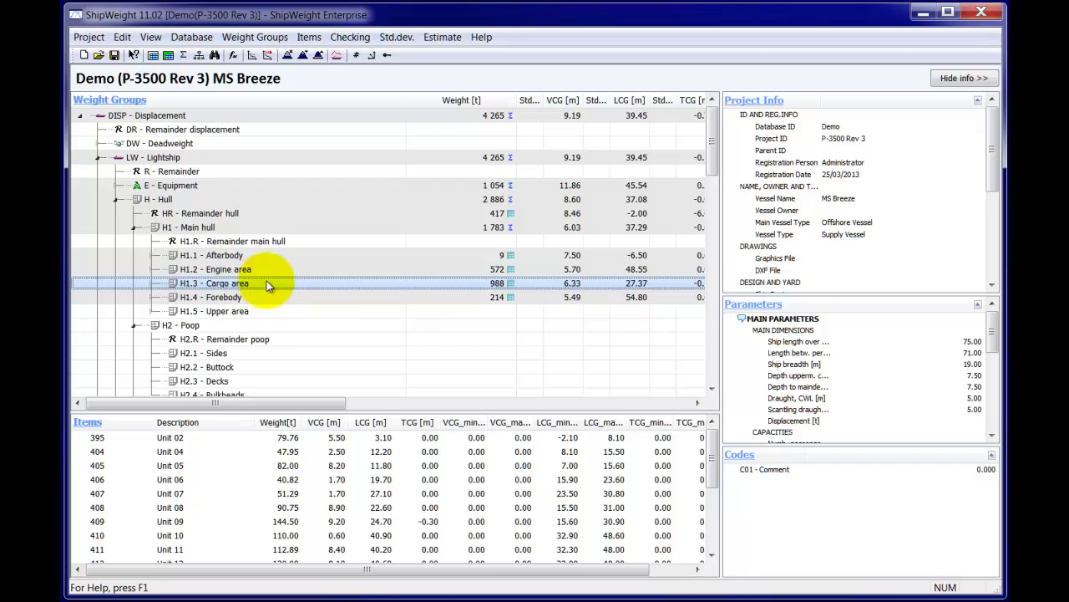
click(153, 55)
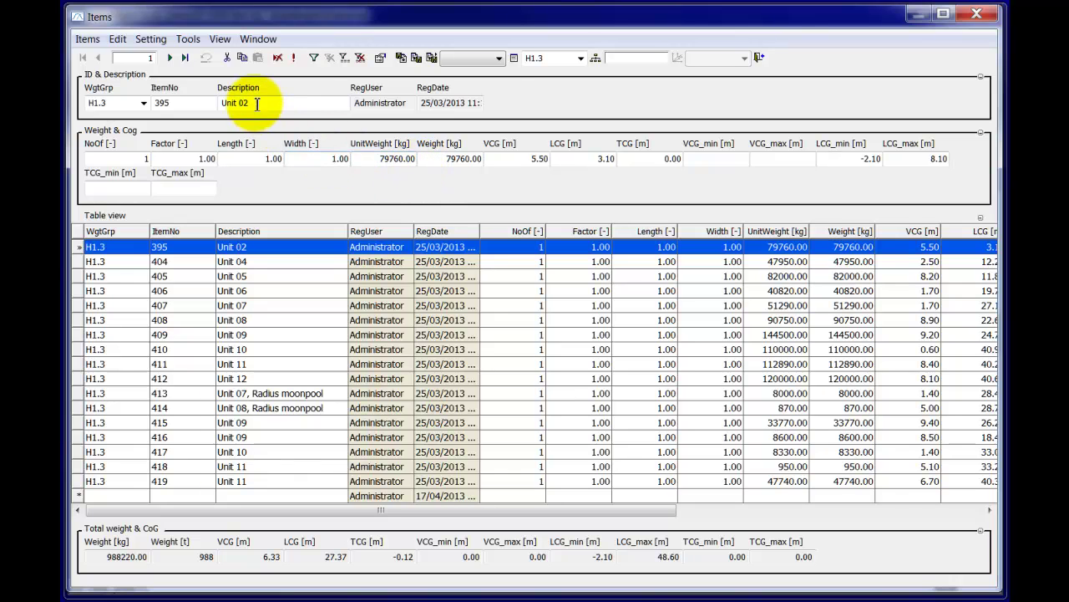
click(222, 39)
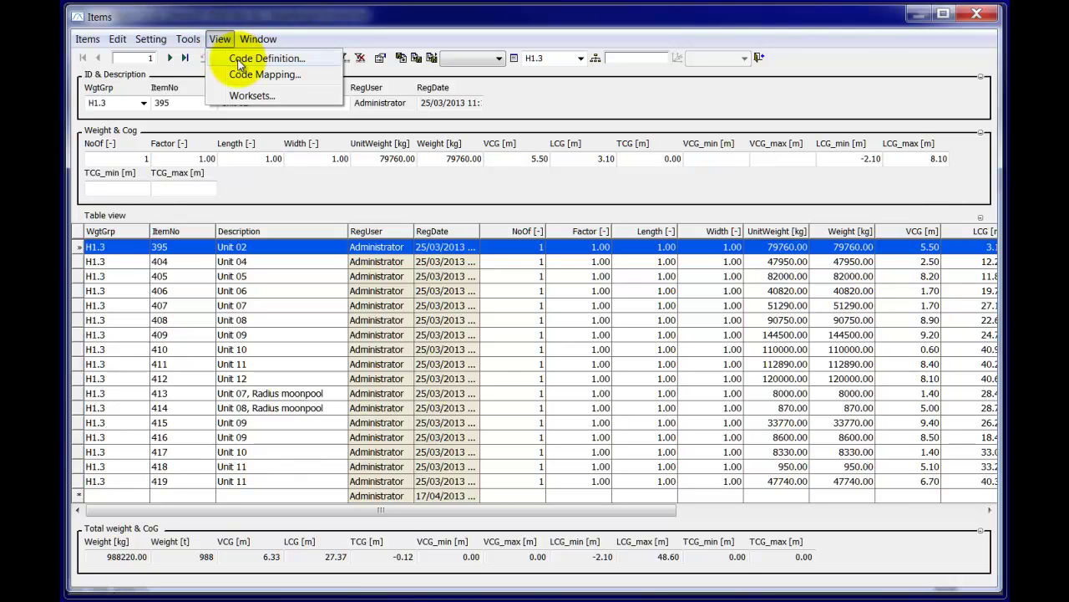
click(240, 63)
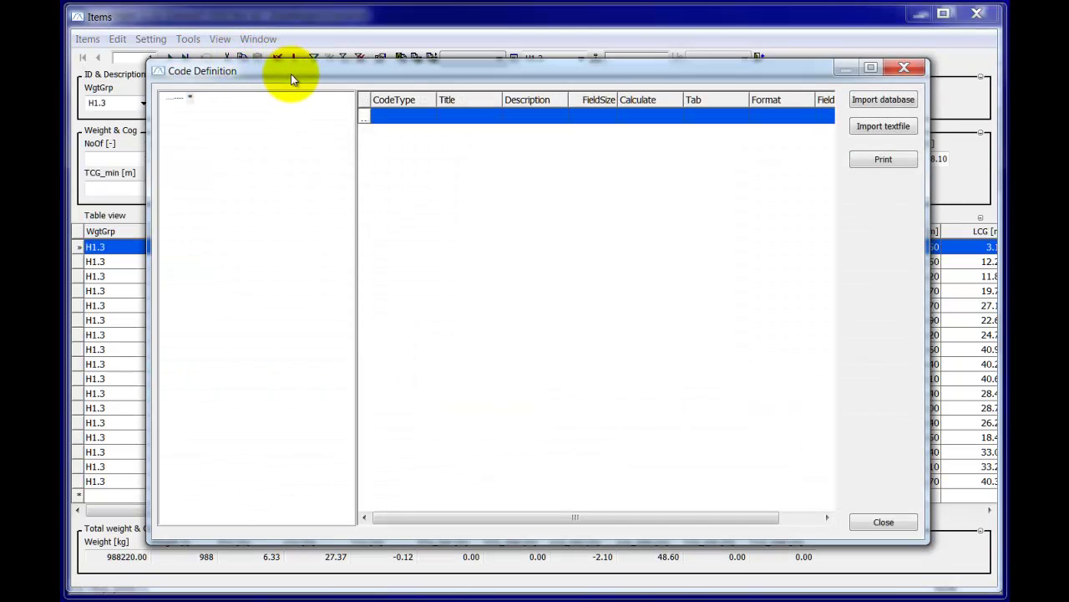
drag(291, 74, 272, 102)
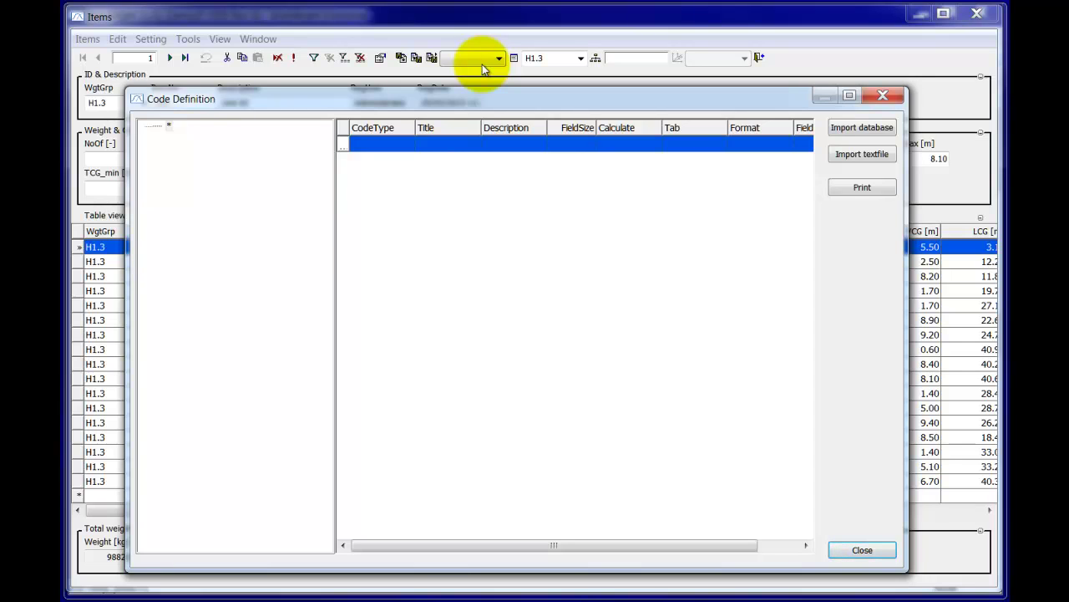
- Start a new code definition with code type C01
click(406, 150)
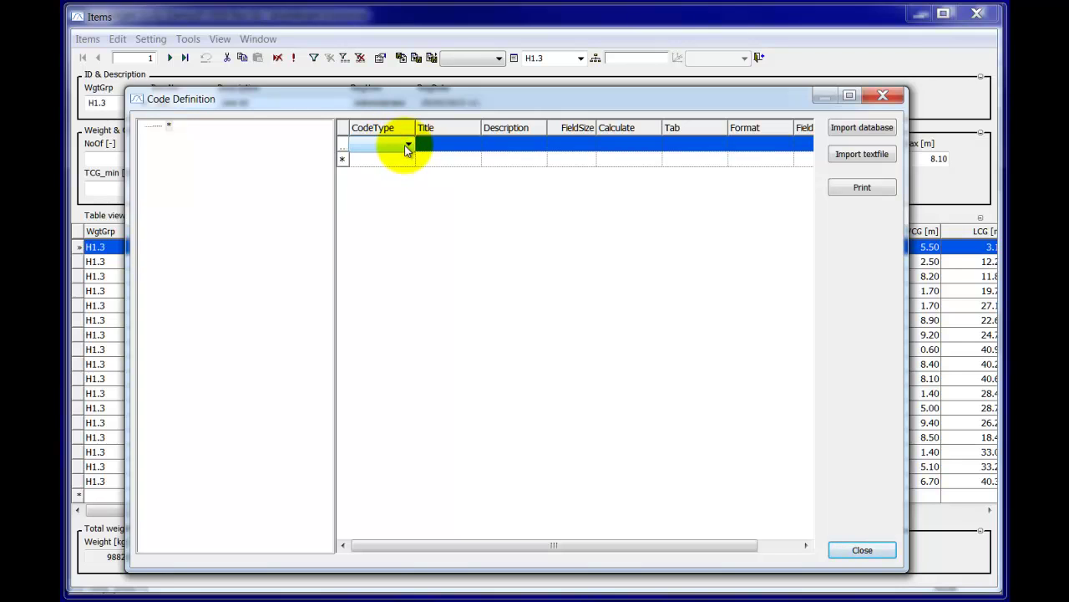
click(407, 149)
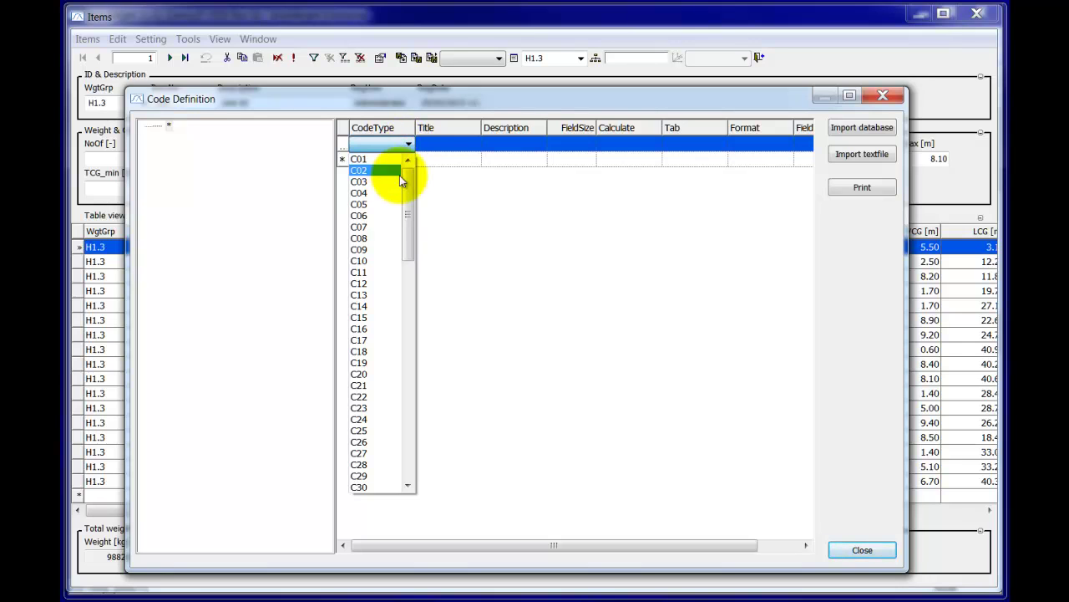
mouse_move(407, 193)
mouse_down()
mouse_move(415, 470)
mouse_move(407, 175)
mouse_up()
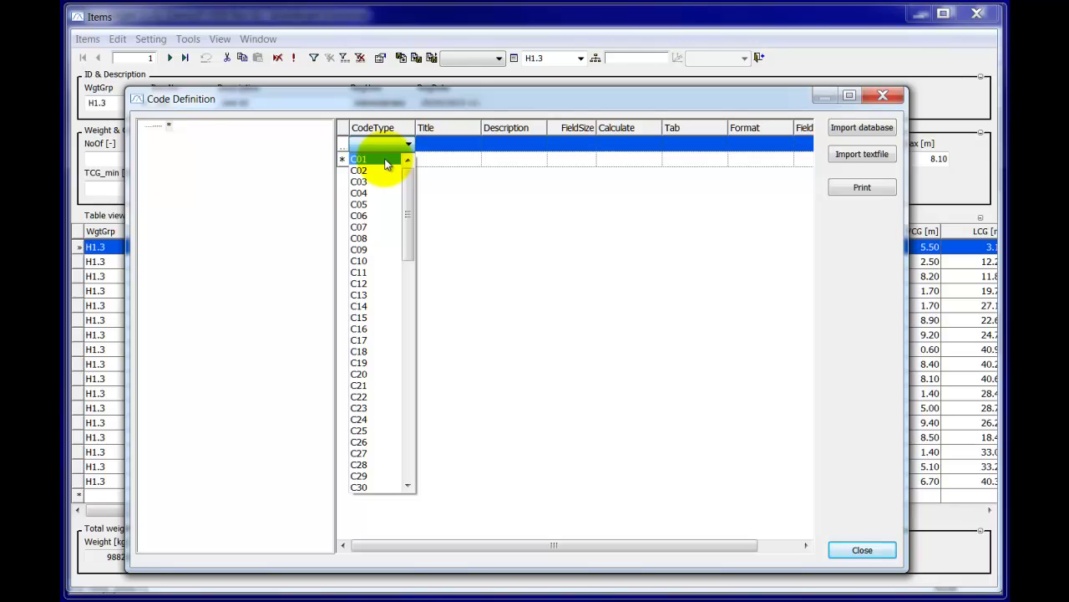
click(383, 159)
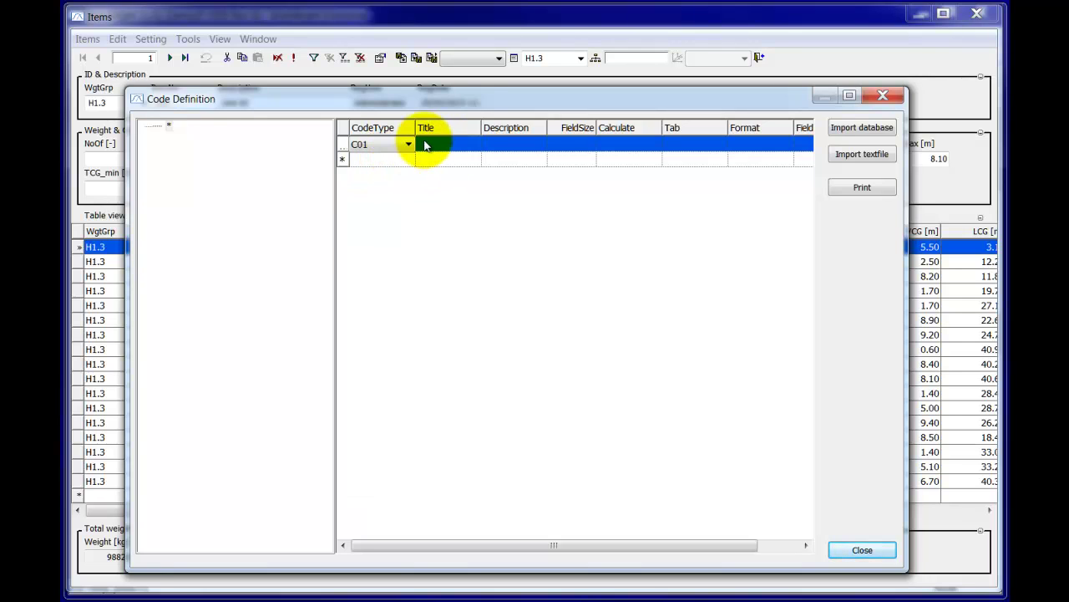
- Title code C01 "Comment" and describe it as "General remark"
click(448, 150)
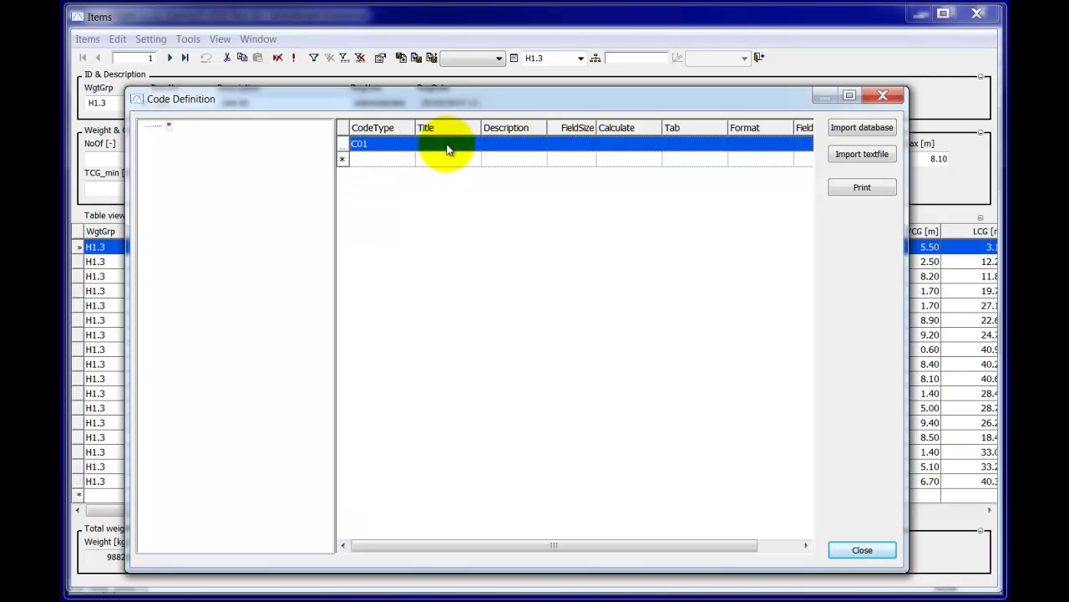
click(447, 146)
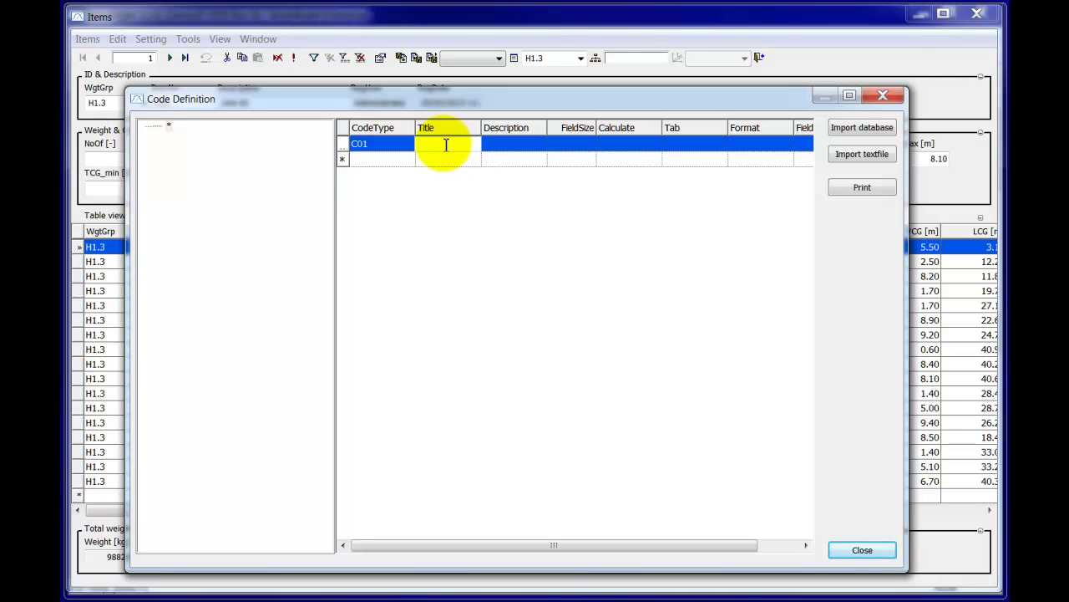
text(Comment)
key(Tab)
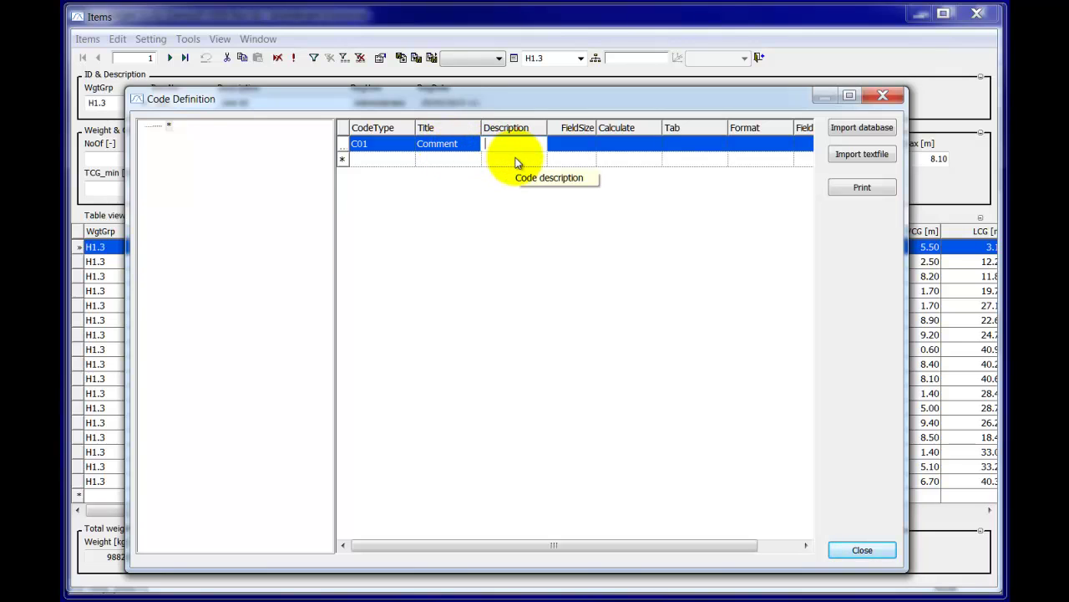
text(General remark)
key(Tab)
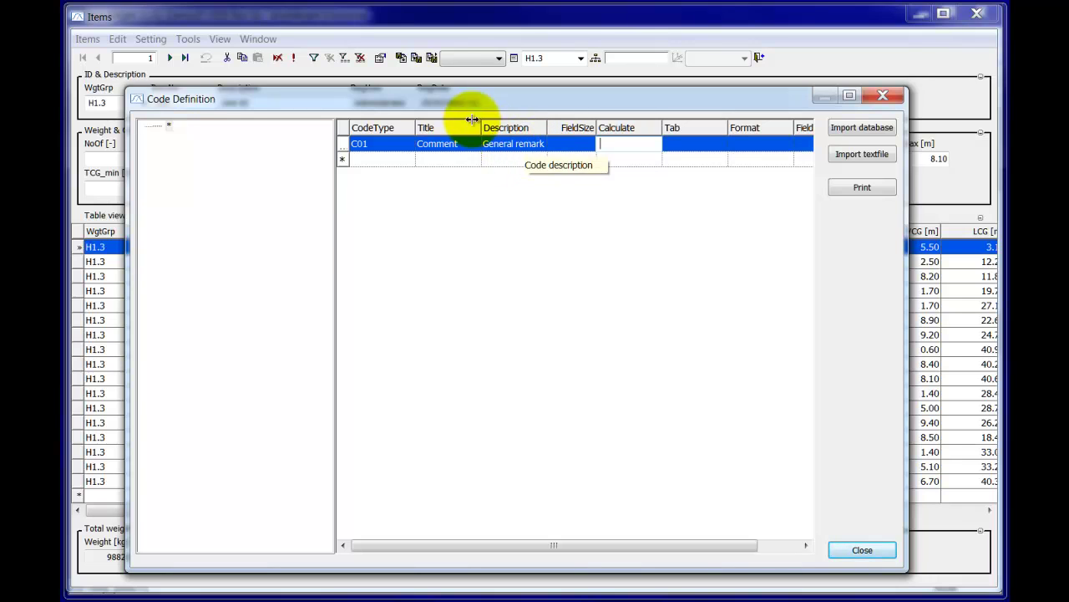
- Give code C01 a field size of 50 and set its Tab value to Left, without a calculation formula
click(573, 145)
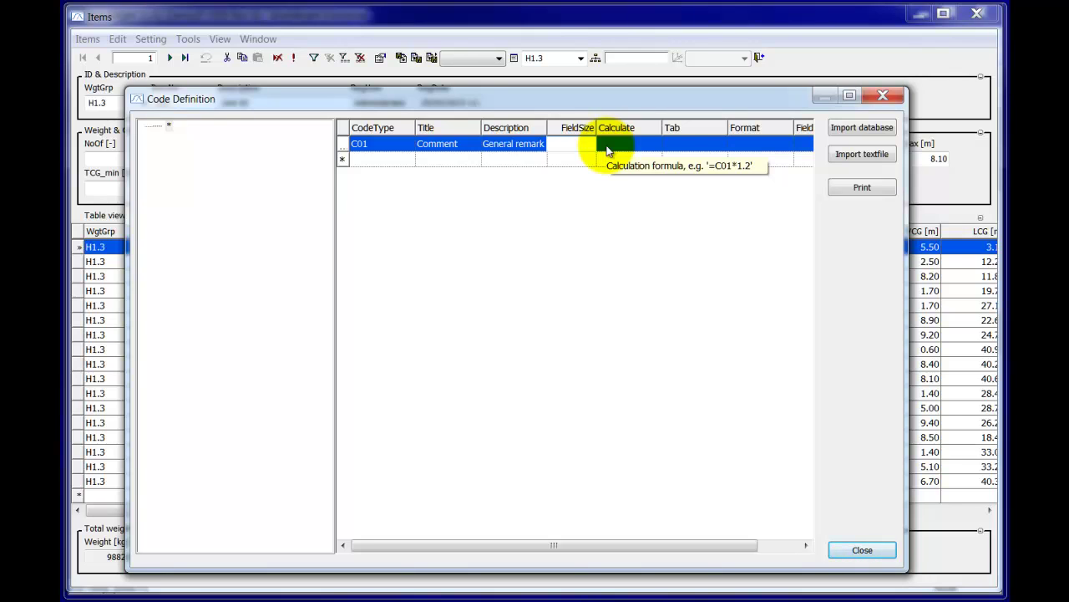
text(50)
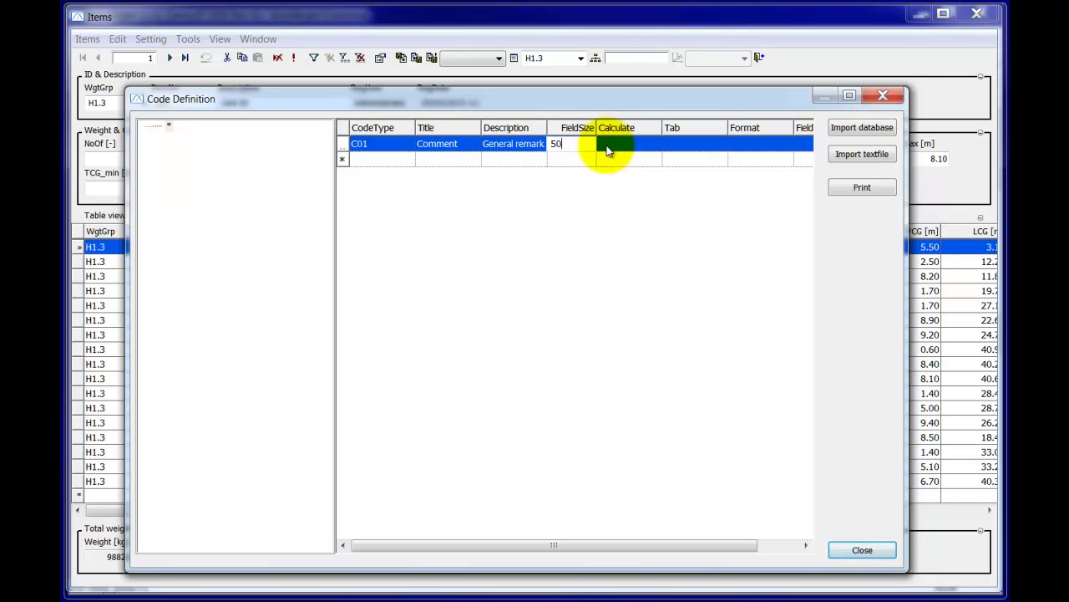
click(609, 148)
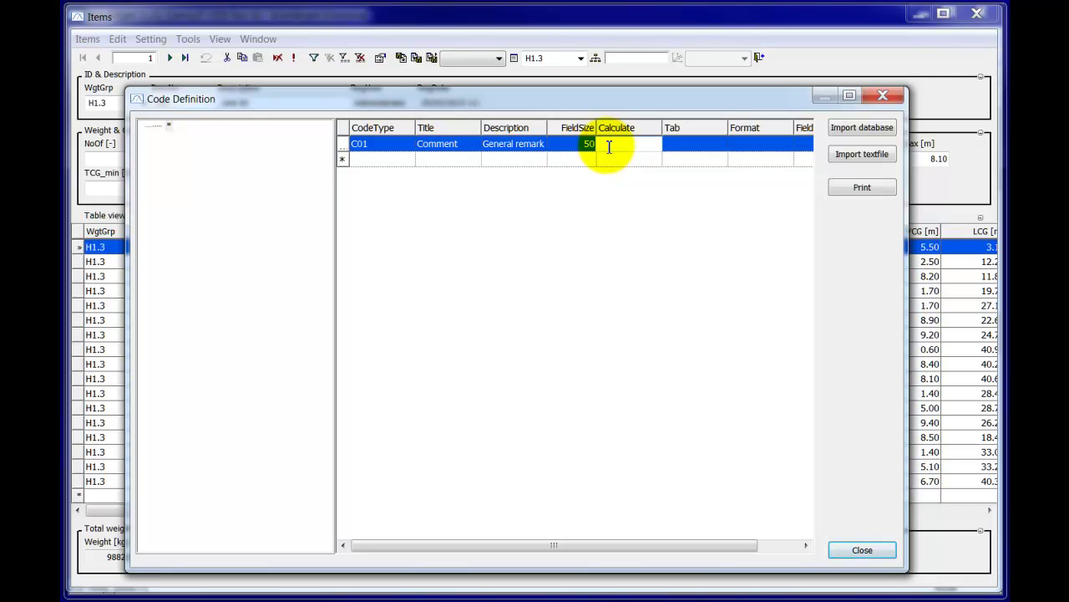
key(Tab)
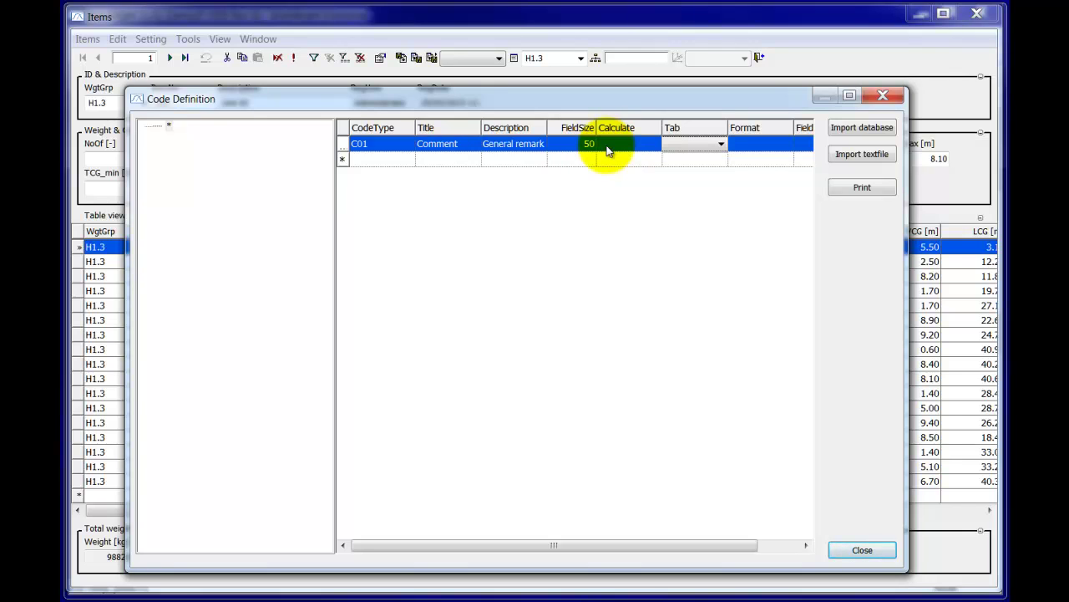
click(717, 147)
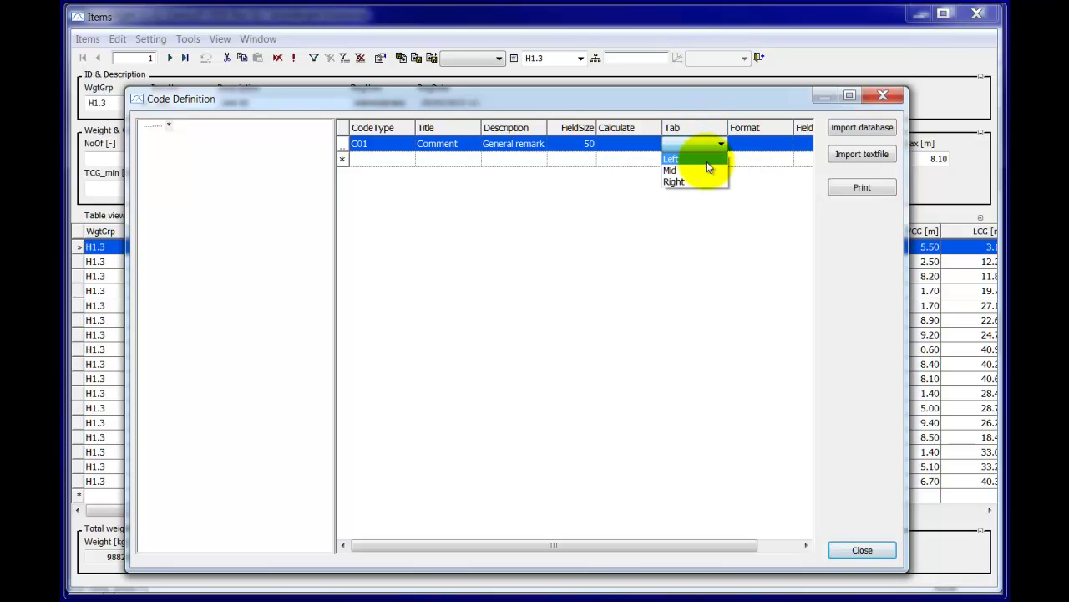
click(702, 163)
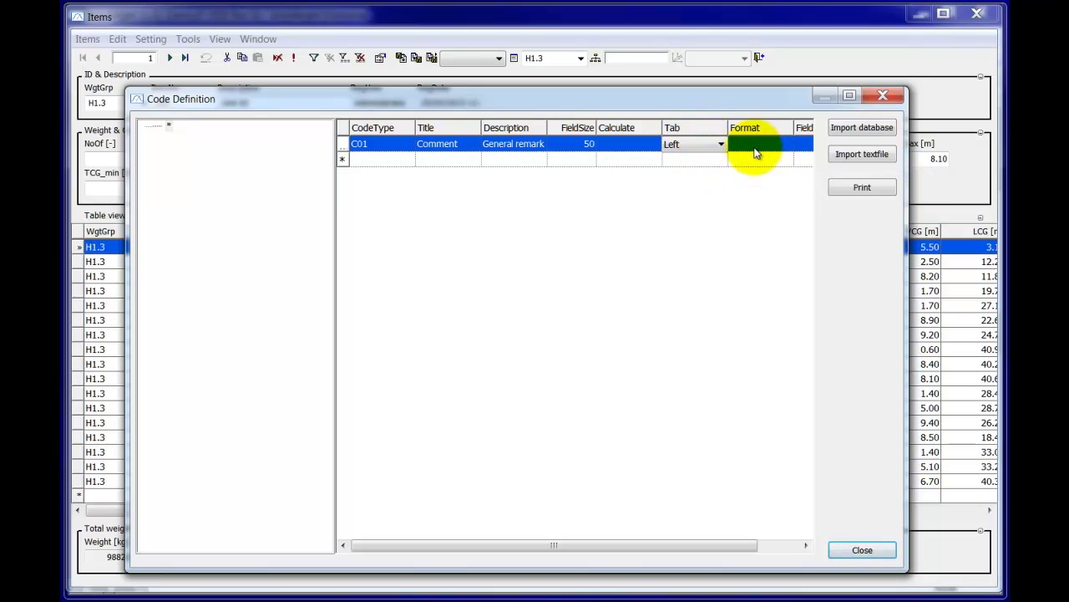
- Leave the format of code C01 empty, set its field type to EditBox, and save and close the code definitions
click(759, 144)
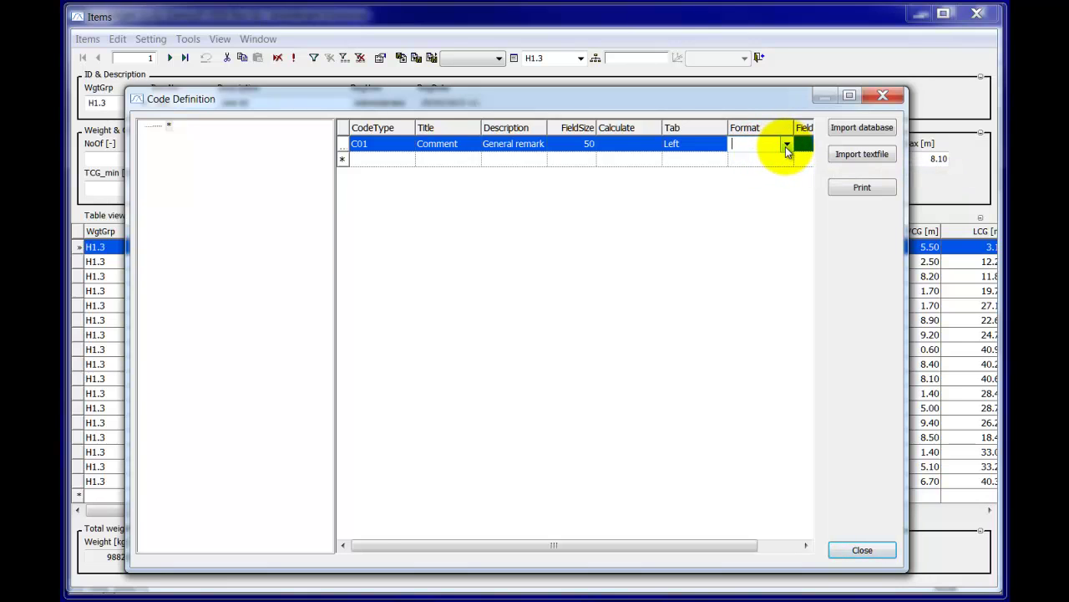
key(Tab)
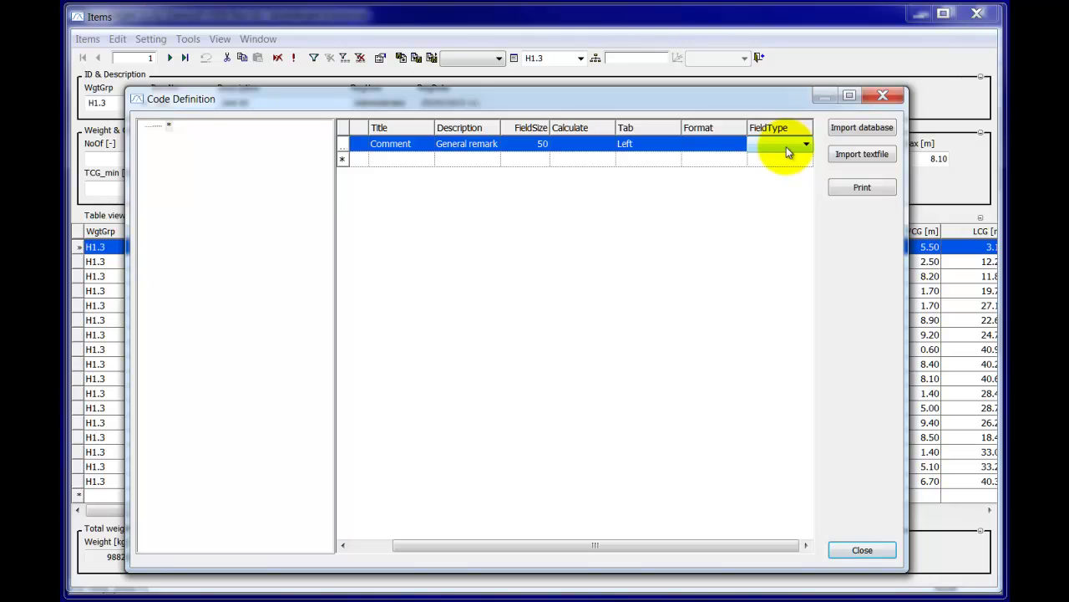
click(788, 152)
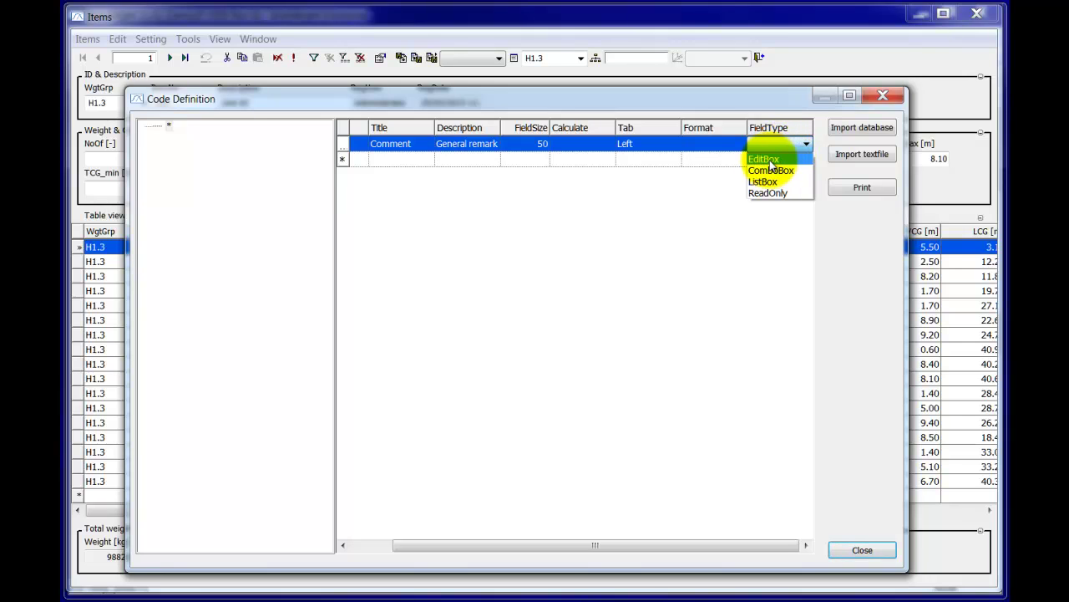
click(770, 160)
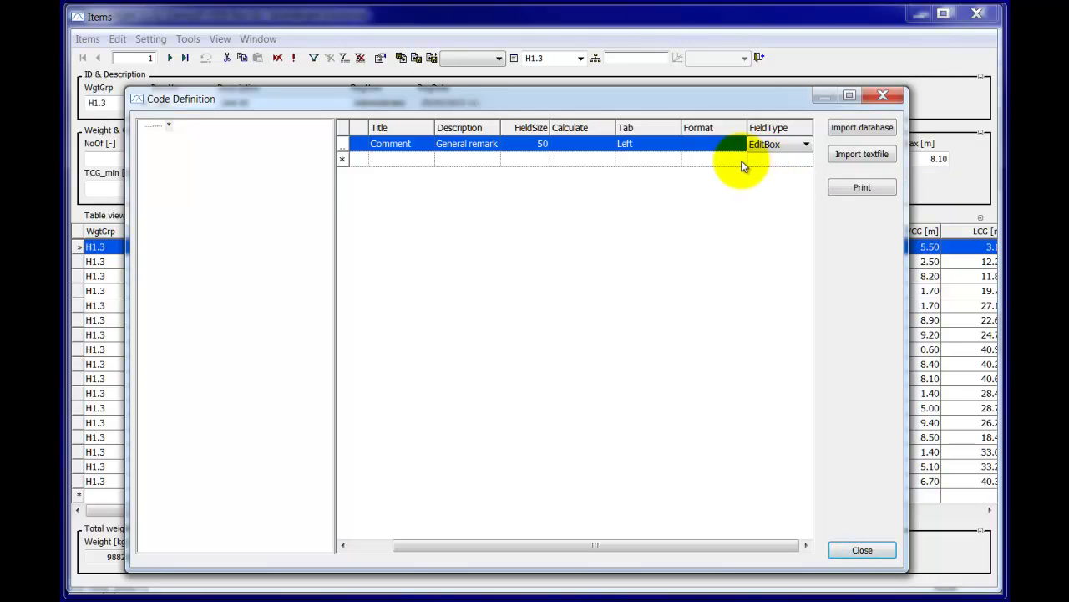
click(467, 165)
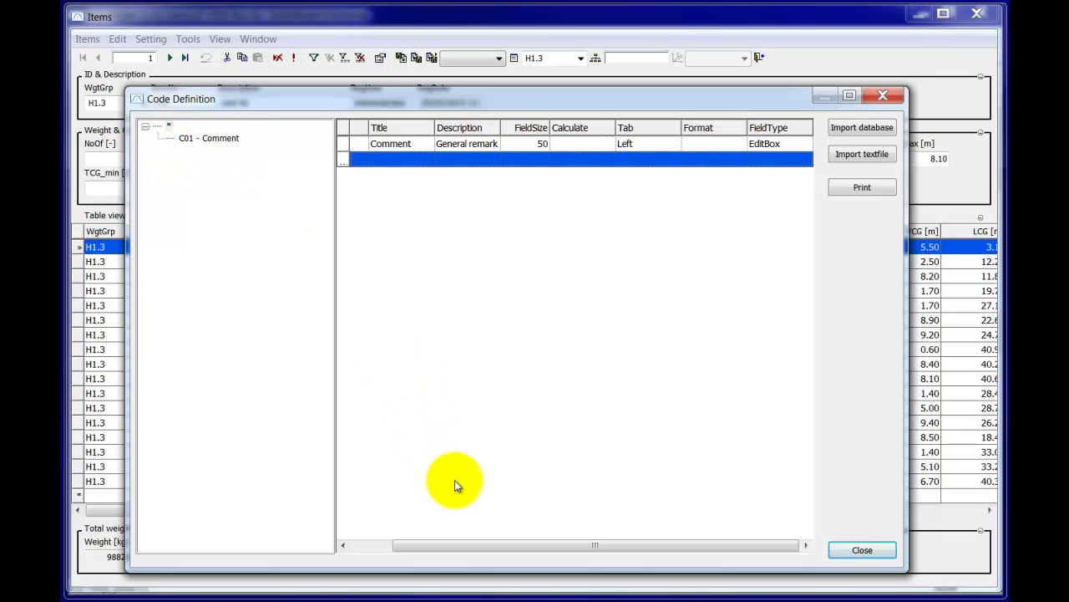
drag(468, 543, 401, 549)
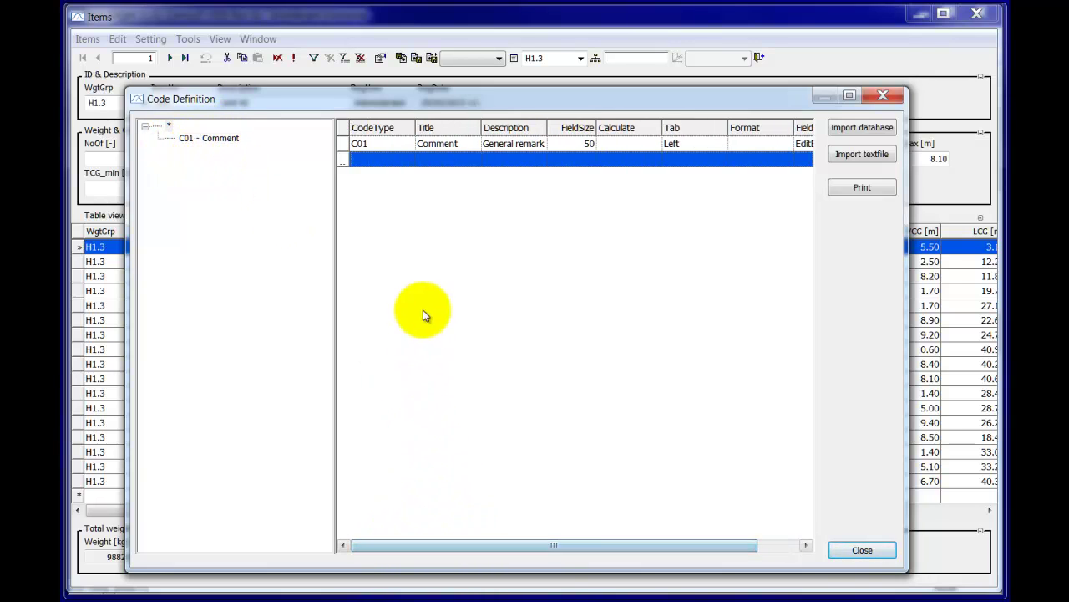
click(860, 551)
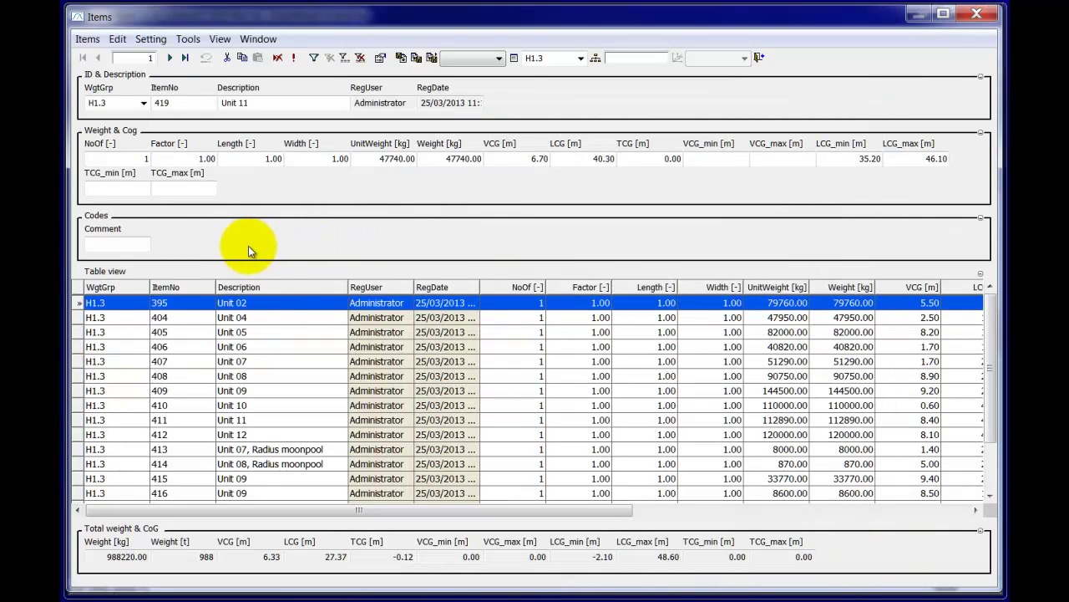
click(117, 244)
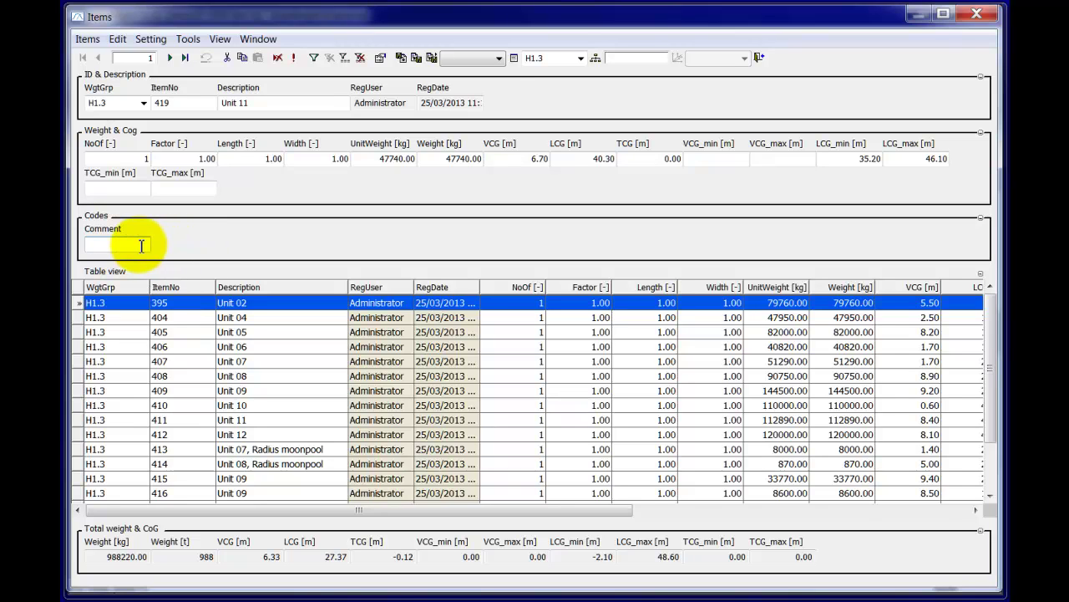
click(141, 245)
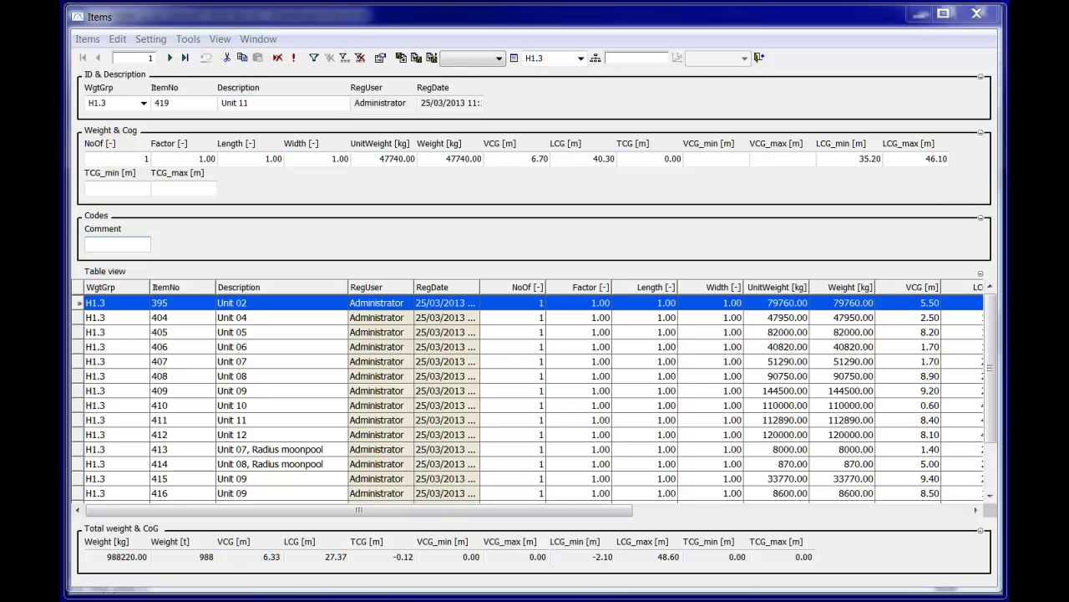
click(297, 18)
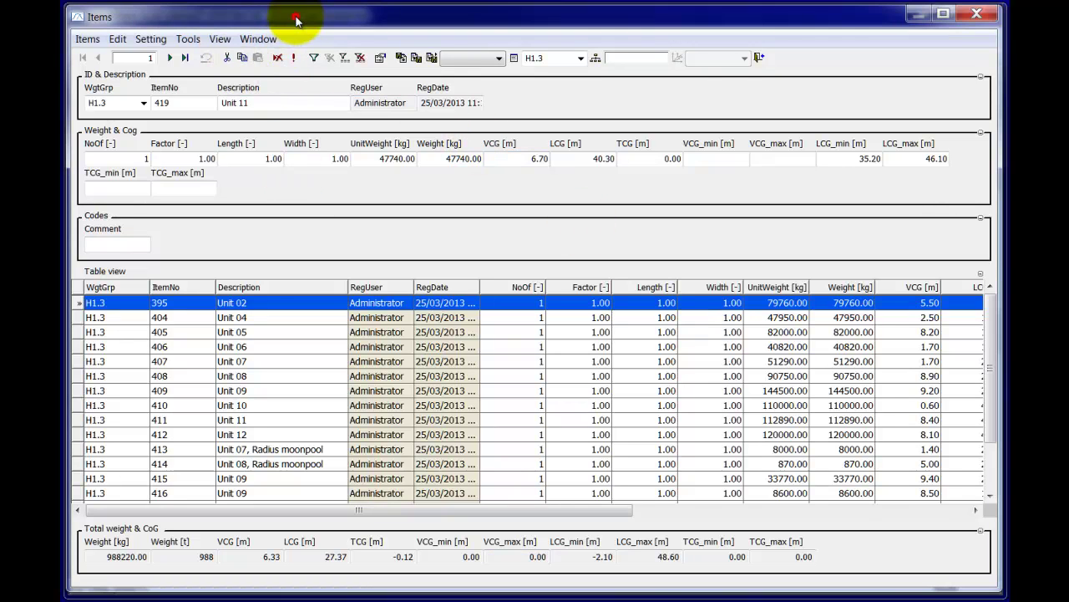
- Reopen the code definitions and start a second code with code type C02
click(215, 42)
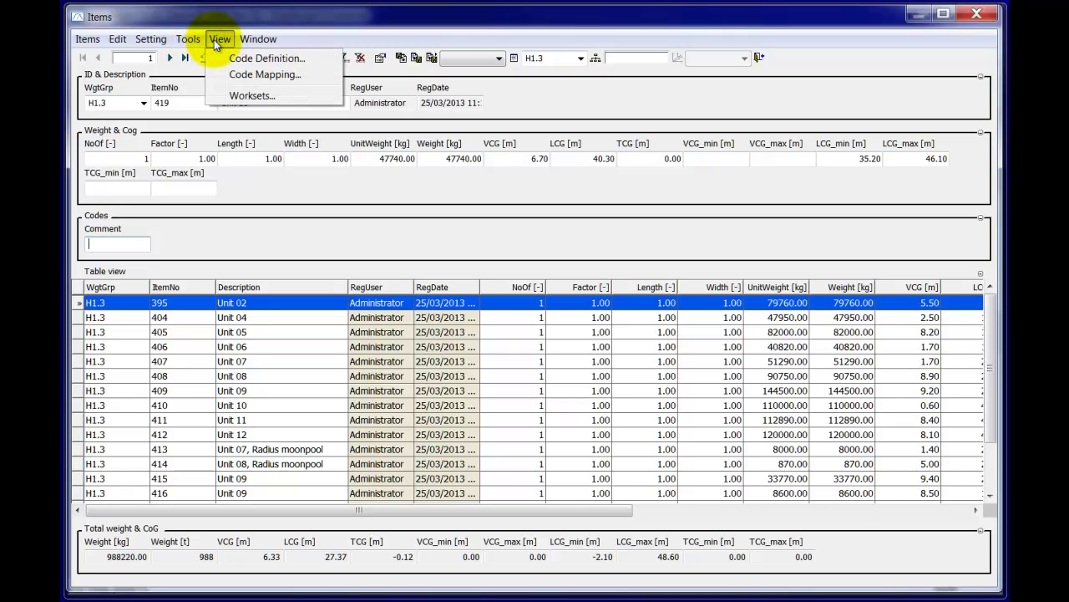
click(239, 57)
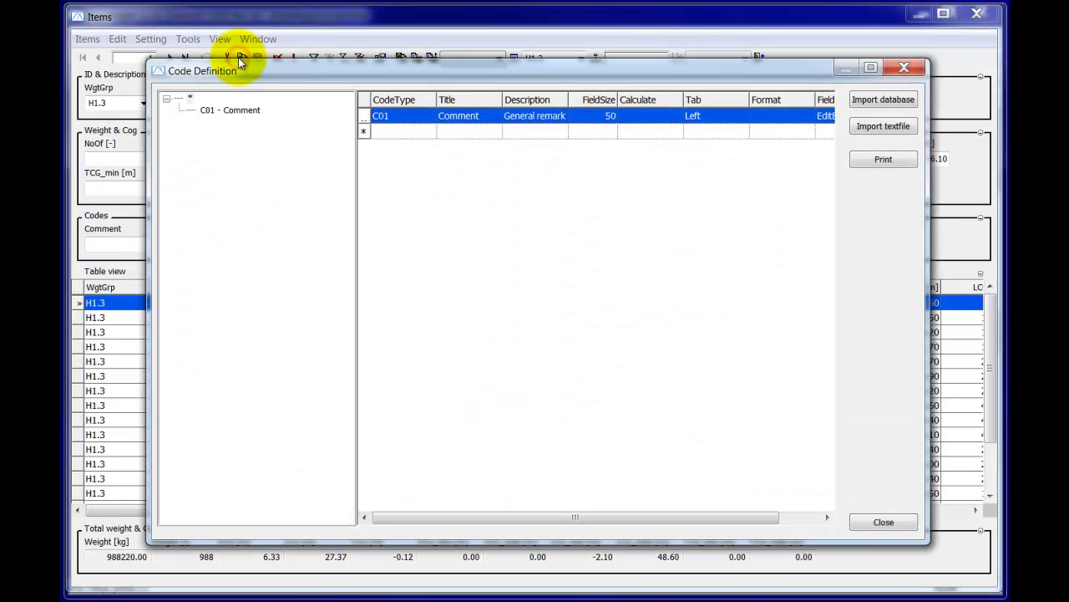
drag(264, 70, 246, 66)
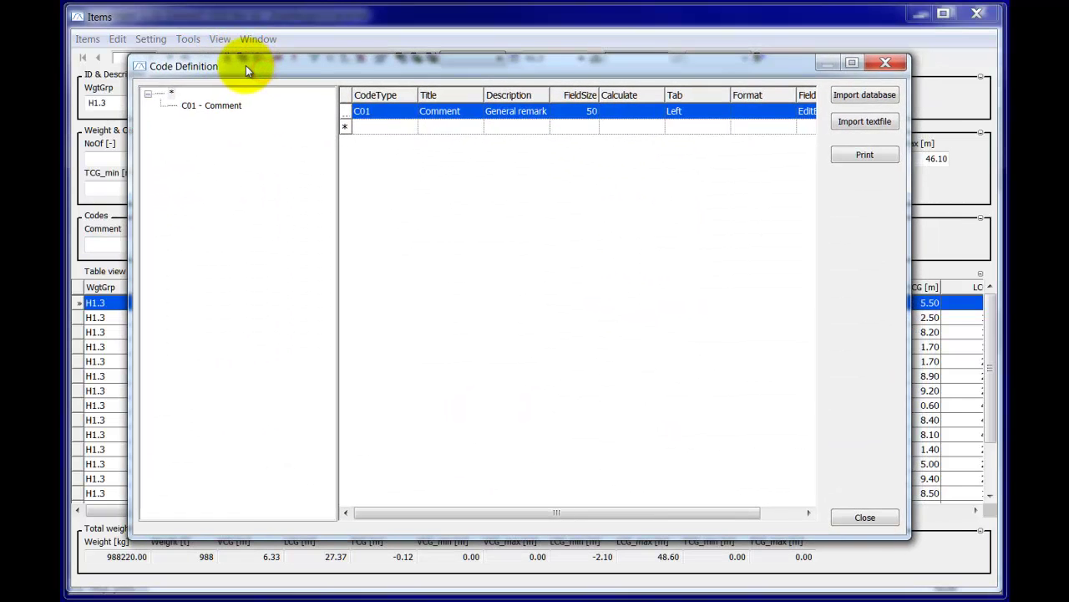
click(396, 127)
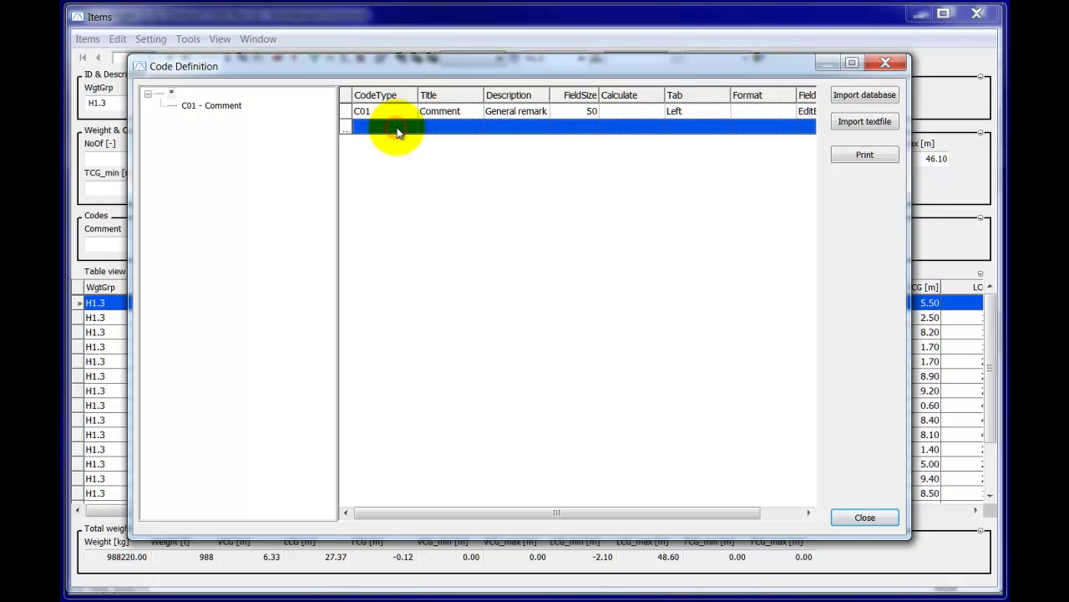
click(399, 128)
click(399, 125)
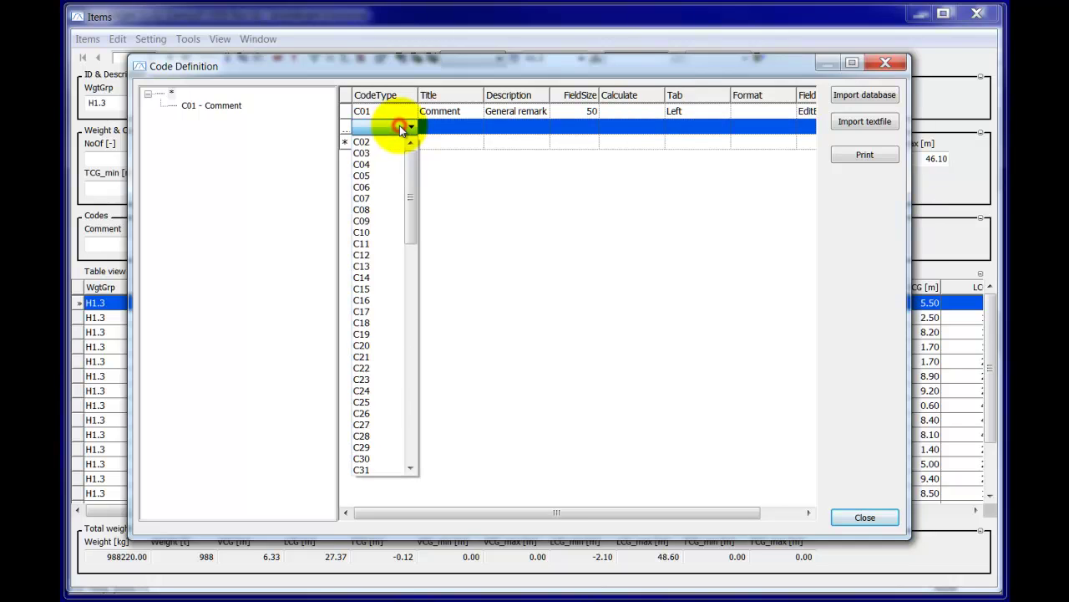
click(374, 141)
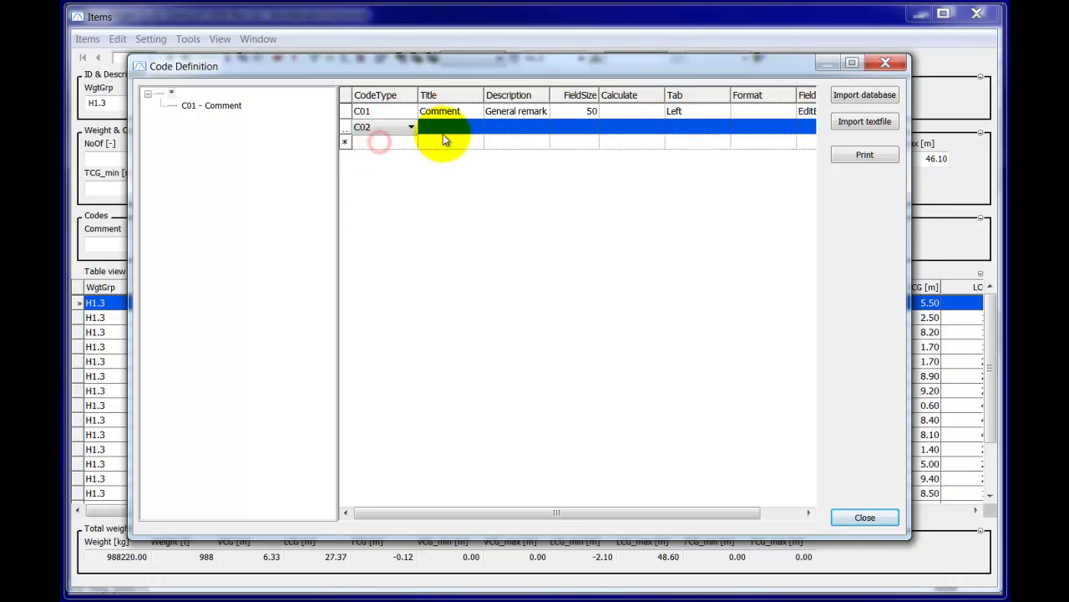
- Title code C02 "Maturity" and set its Tab value to Left, leaving the description, field size and calculation empty
click(443, 130)
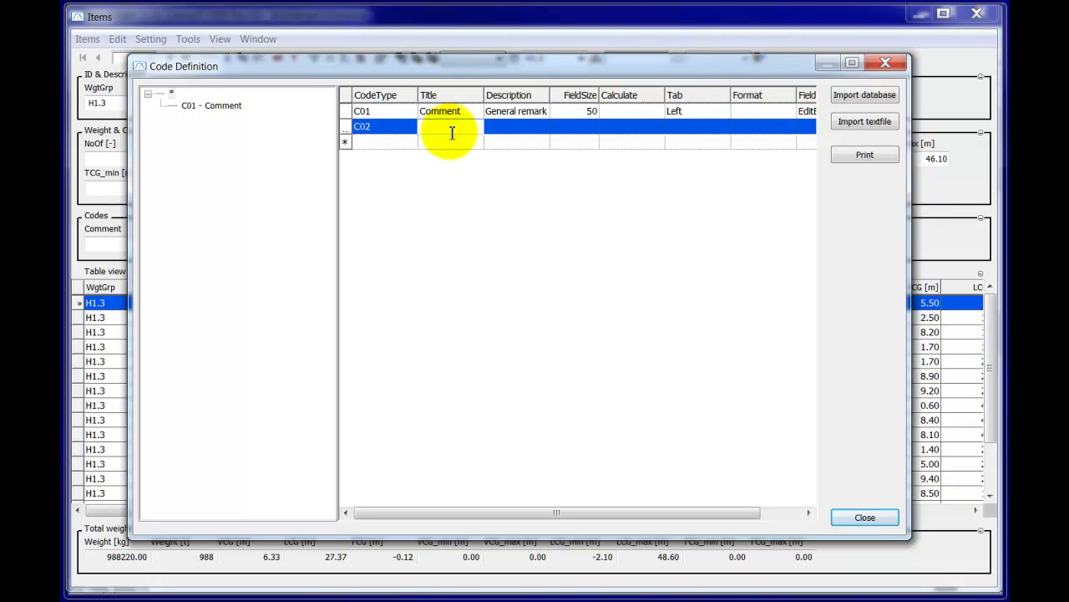
text(Maturity)
key(Tab)
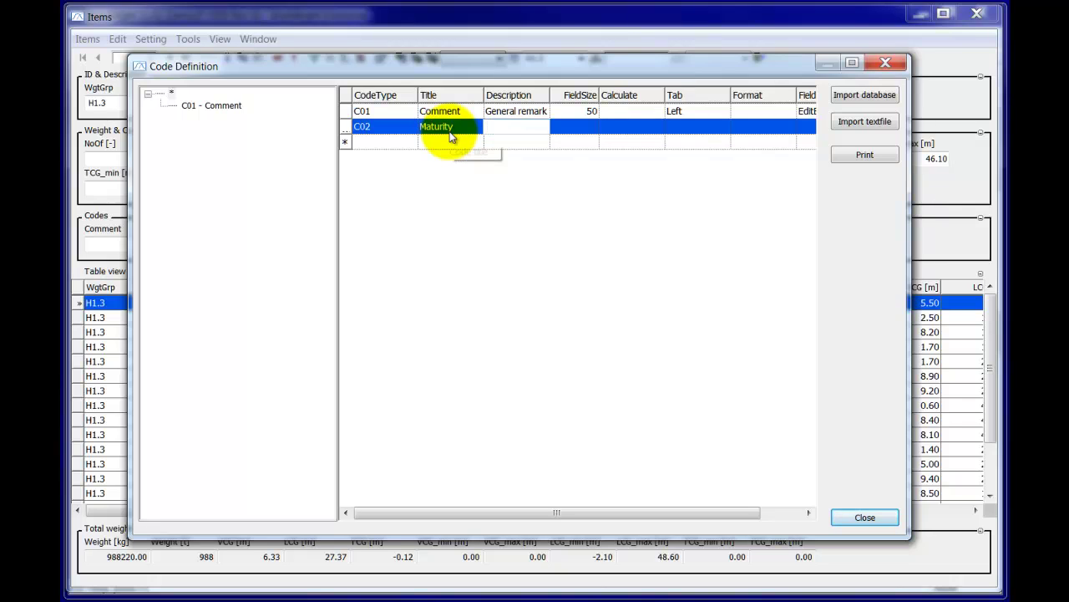
key(Tab)
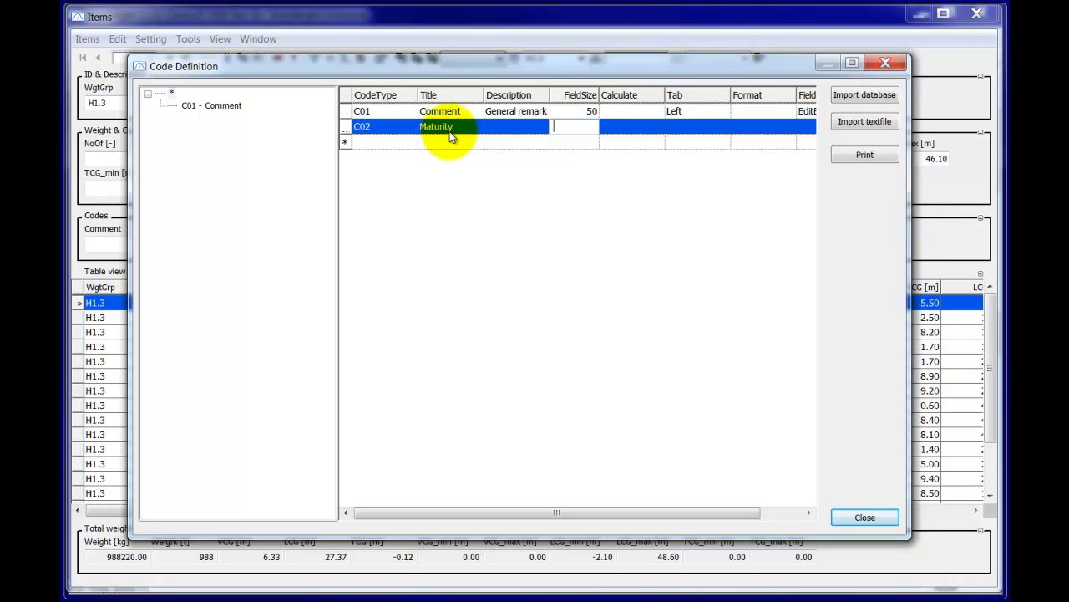
key(Tab)
key(Tab)
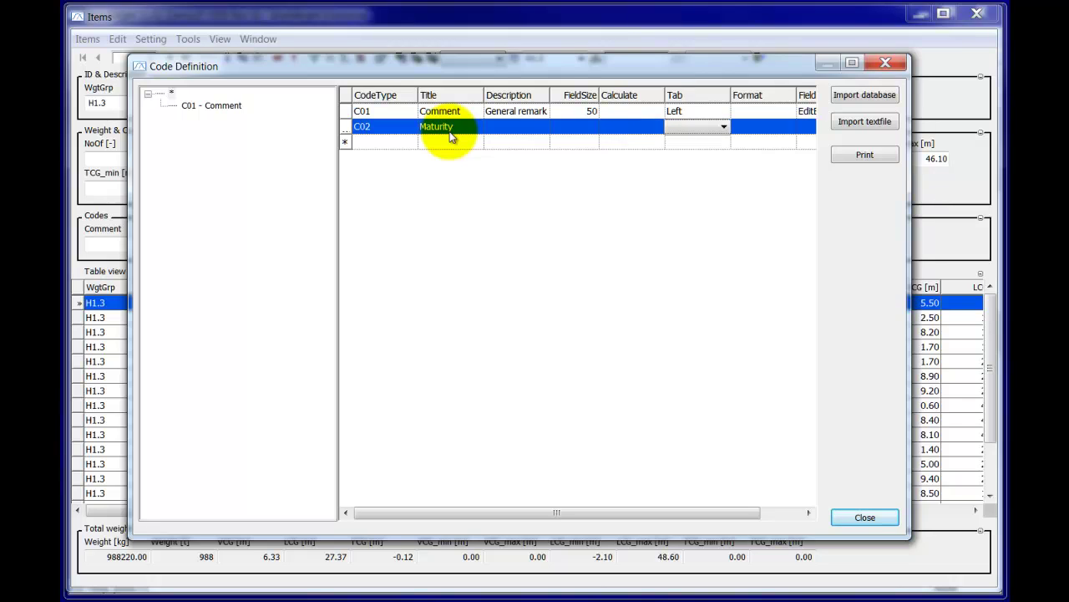
key(Down)
key(Tab)
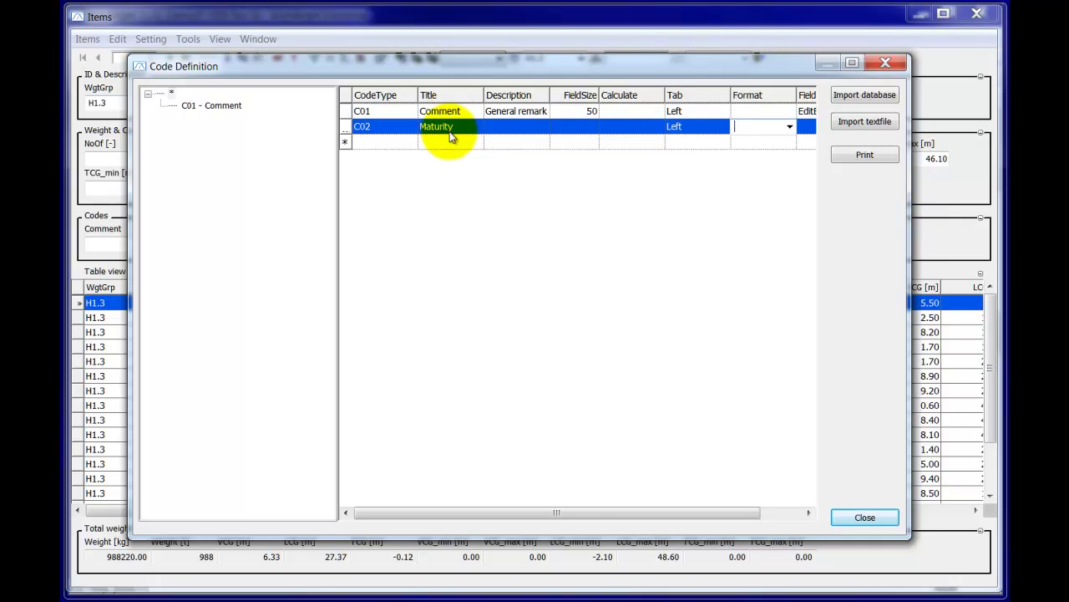
- Leave the format of code C02 empty, set its field type to ListBox, and save the row
key(Tab)
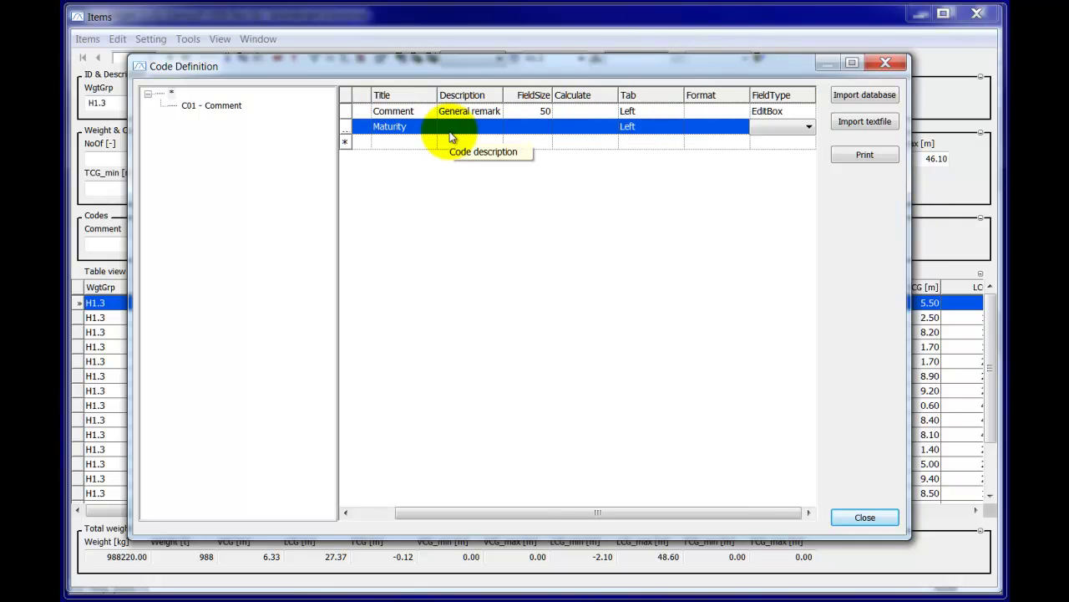
click(798, 127)
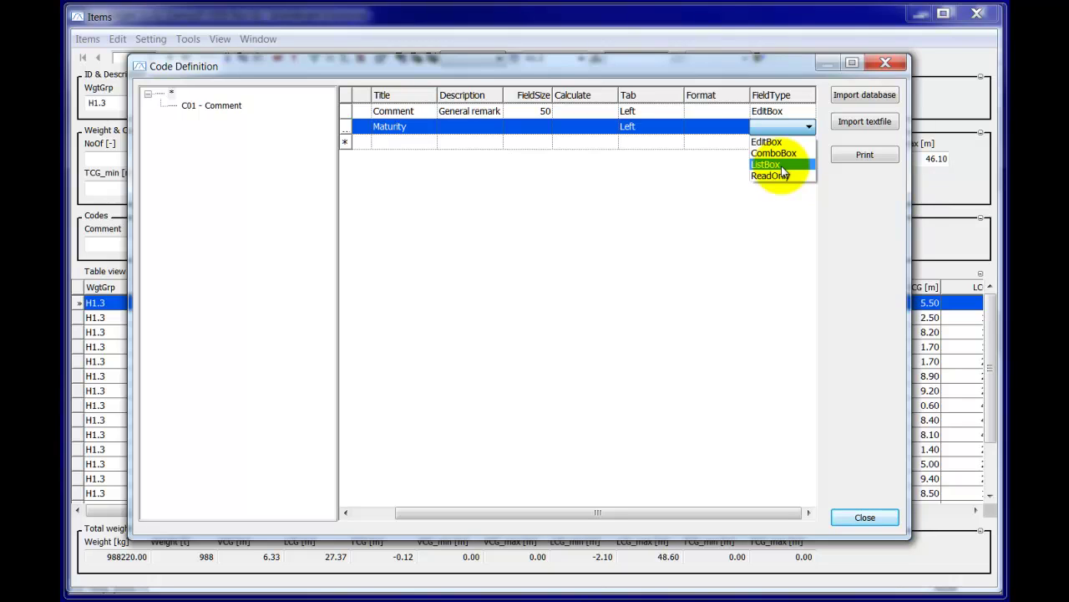
click(781, 167)
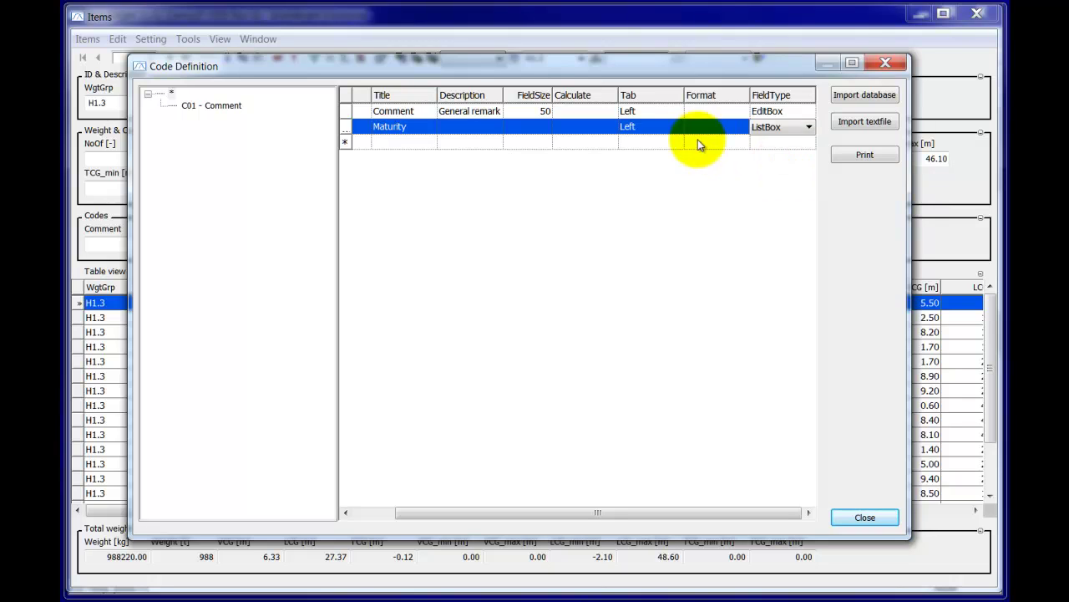
click(532, 147)
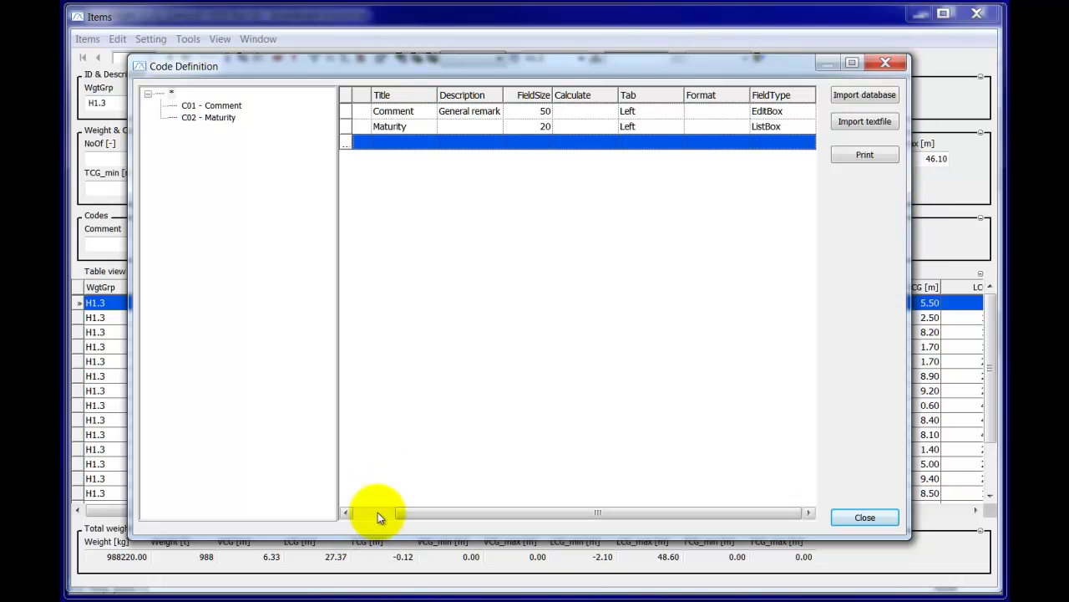
click(374, 512)
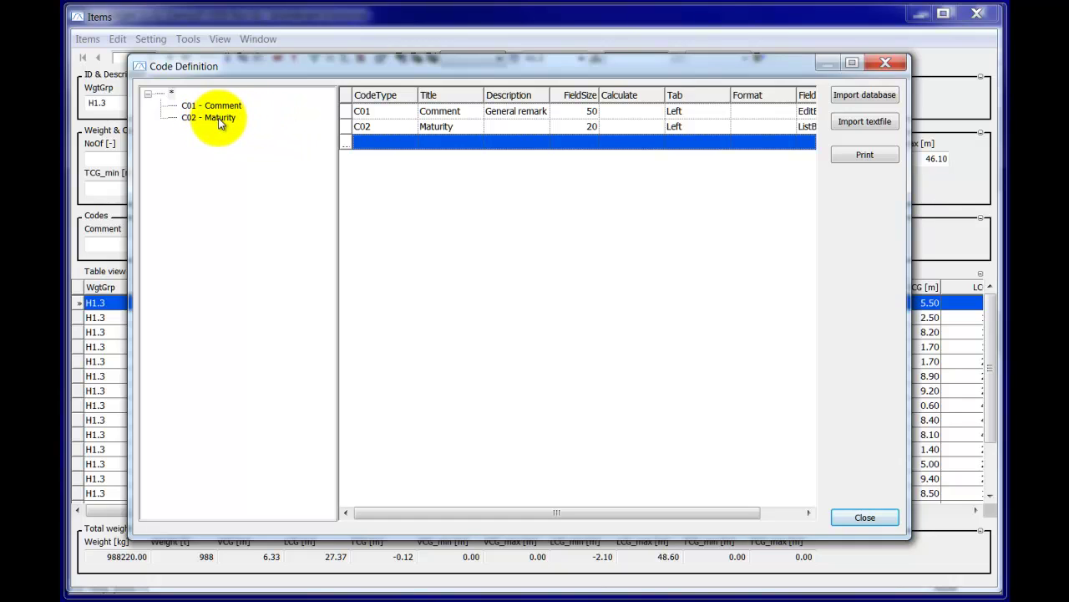
- Under the Maturity code, add the list value with code ID A and description "Asbuilt"
click(172, 93)
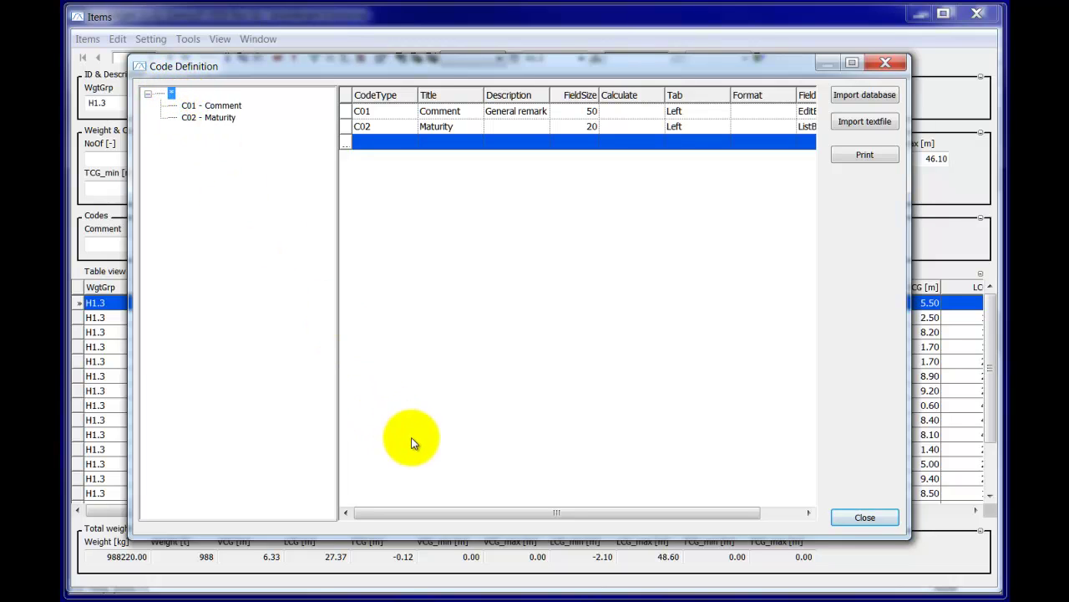
click(384, 513)
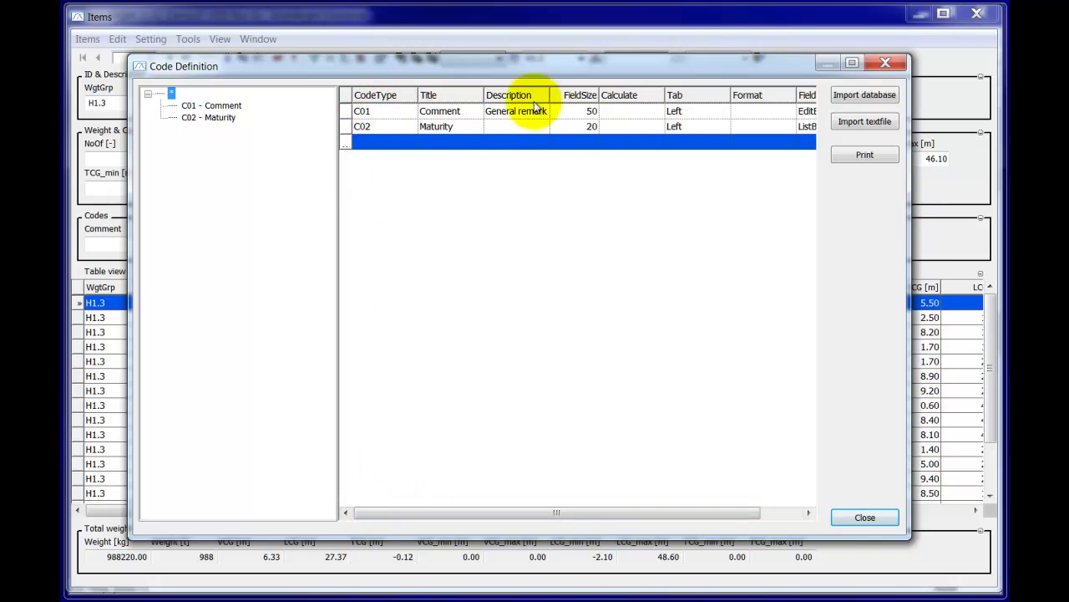
click(211, 118)
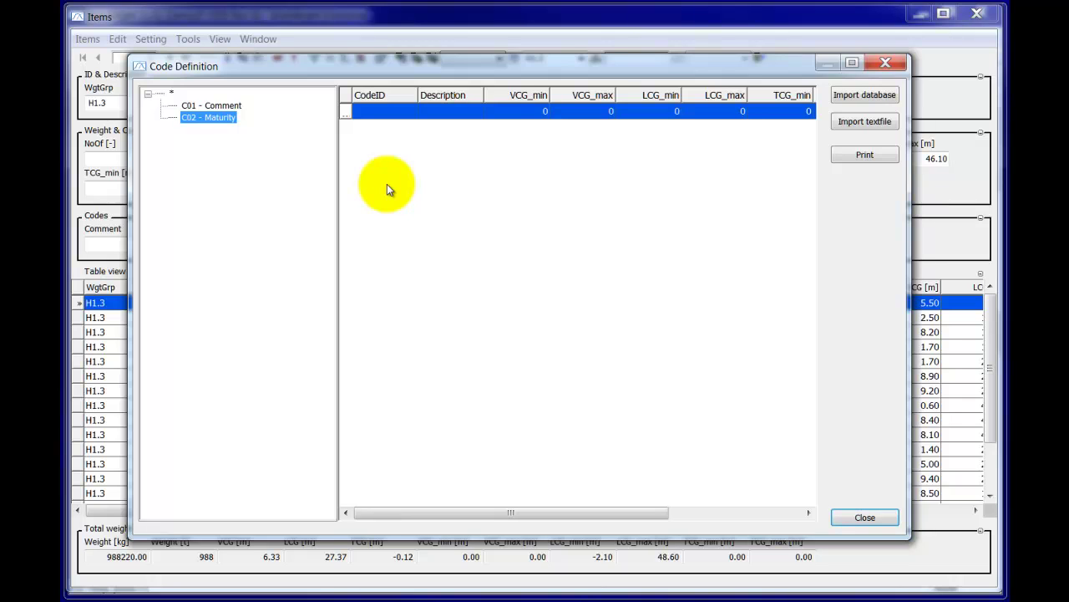
click(393, 112)
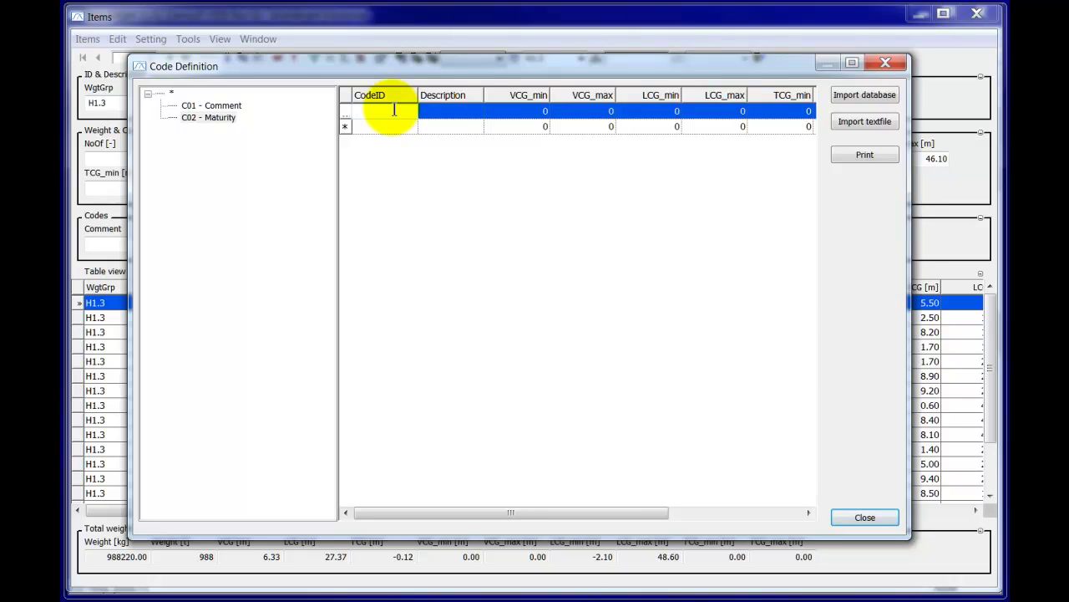
text(A)
key(Tab)
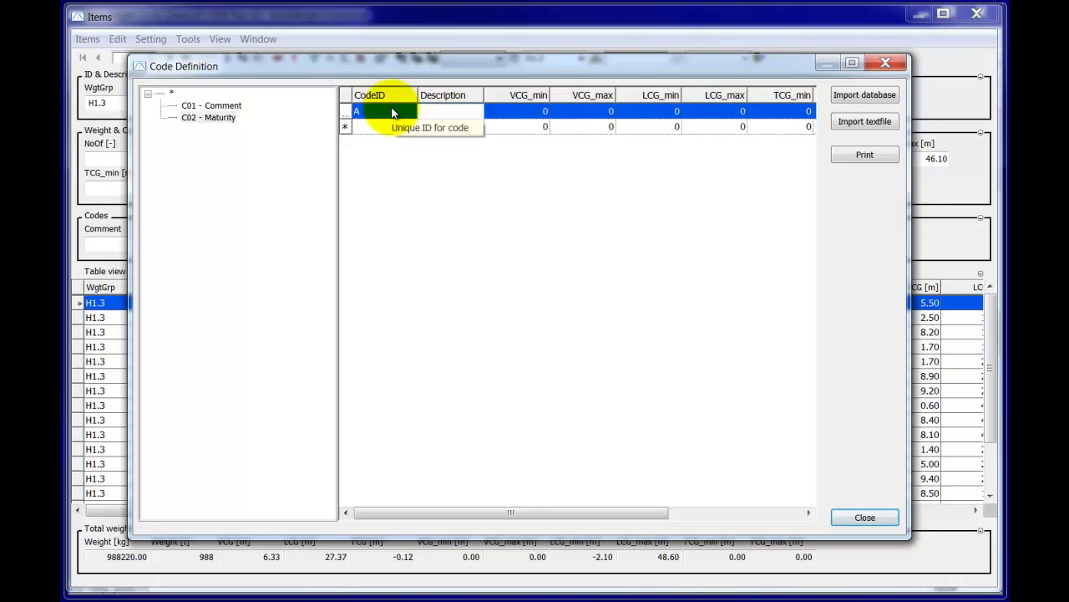
text(Asbuilt)
- Add a second Maturity value with code ID C and description "Calculated"
click(383, 128)
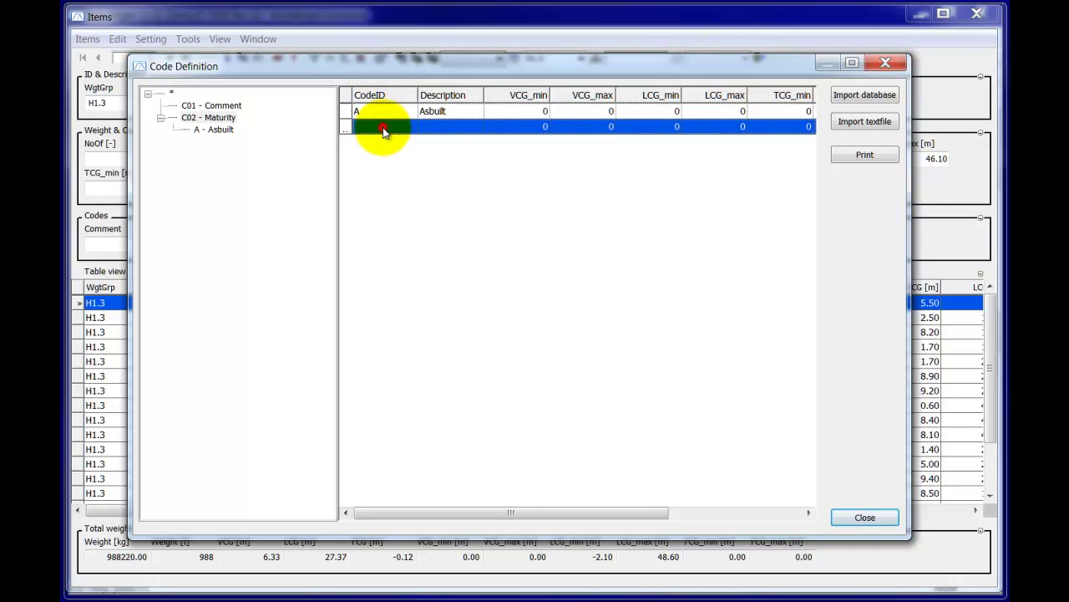
click(382, 128)
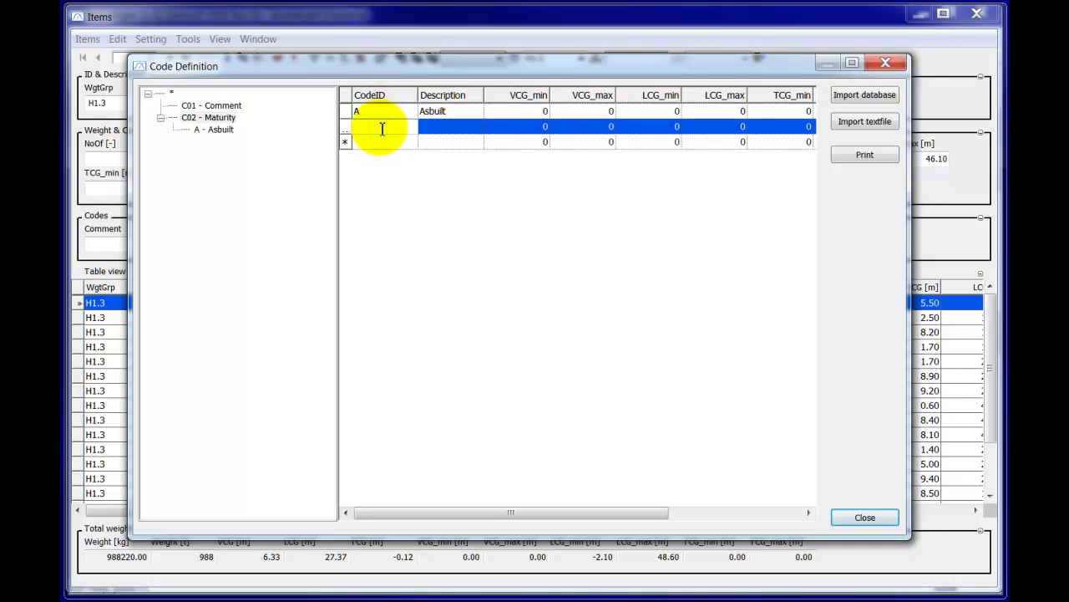
text(C)
key(Tab)
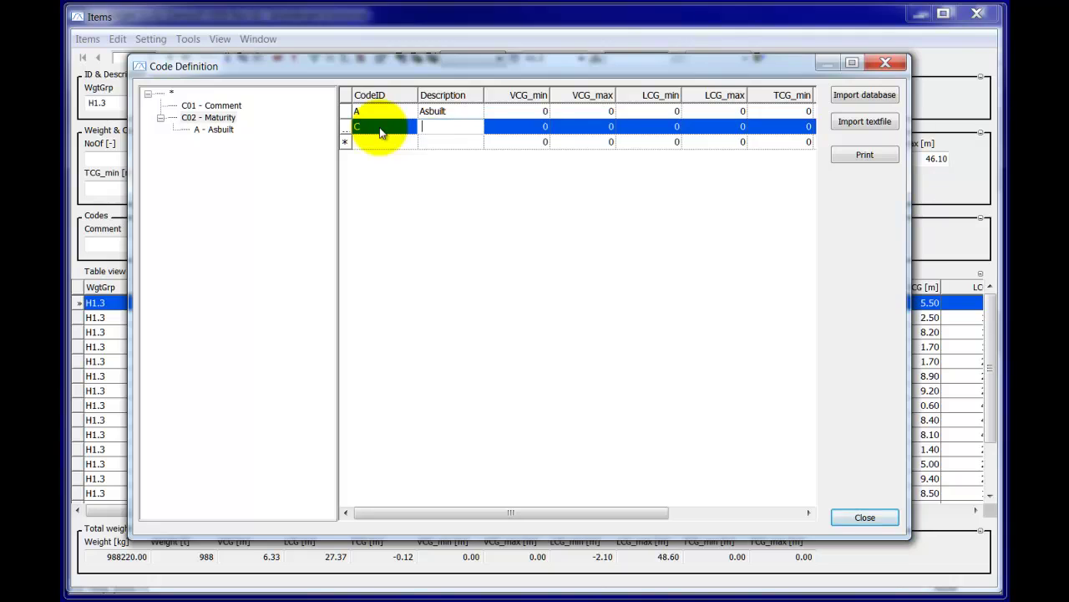
text(Calcul)
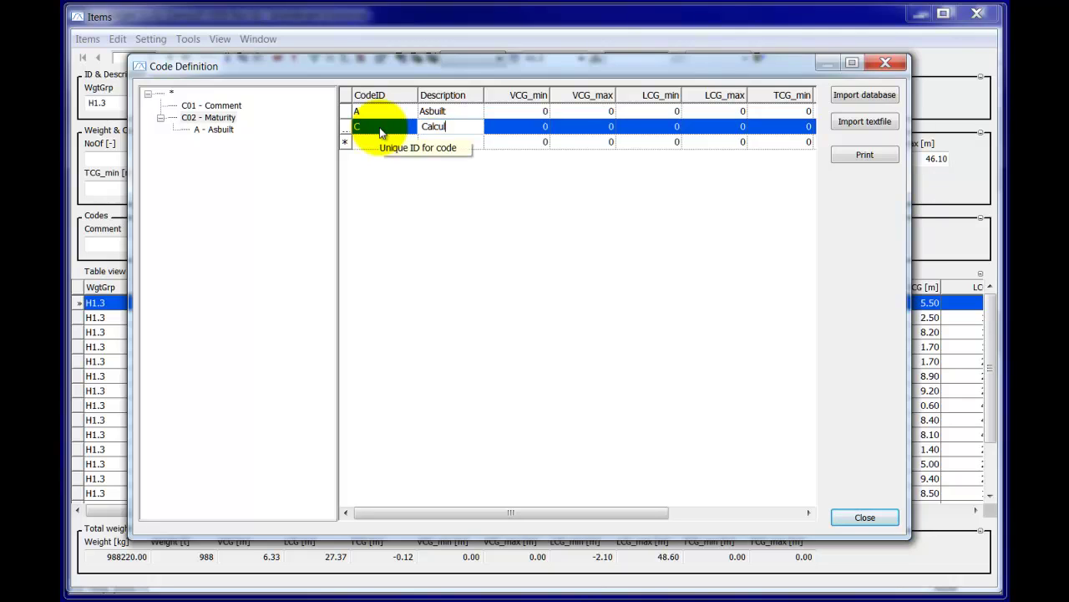
text(ated)
- Add a third Maturity value with code ID E and description "Estimated", and save the row
click(373, 143)
text(E)
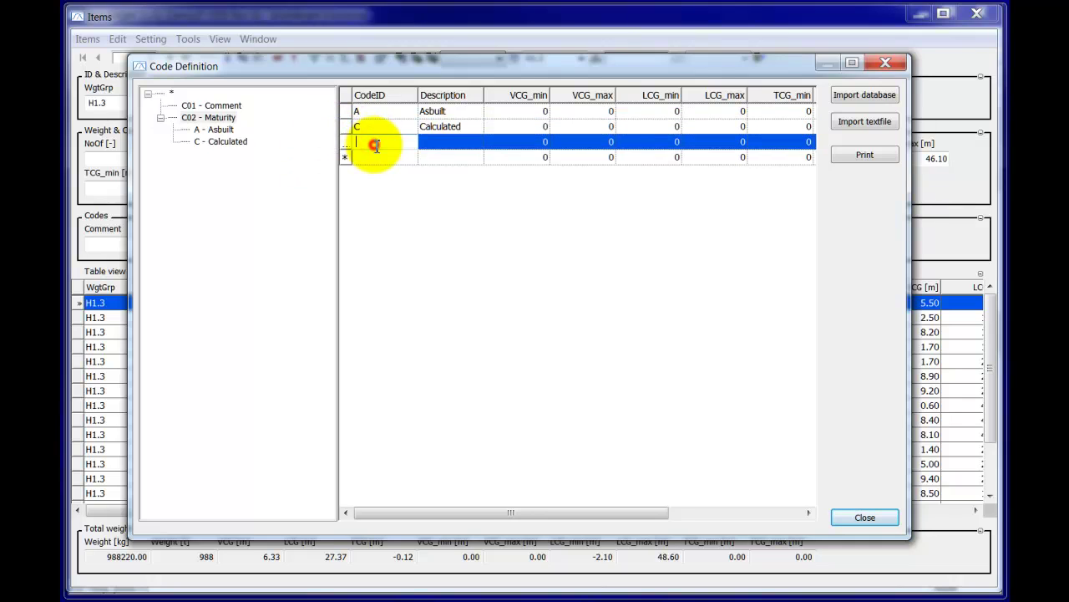
key(Tab)
text(E)
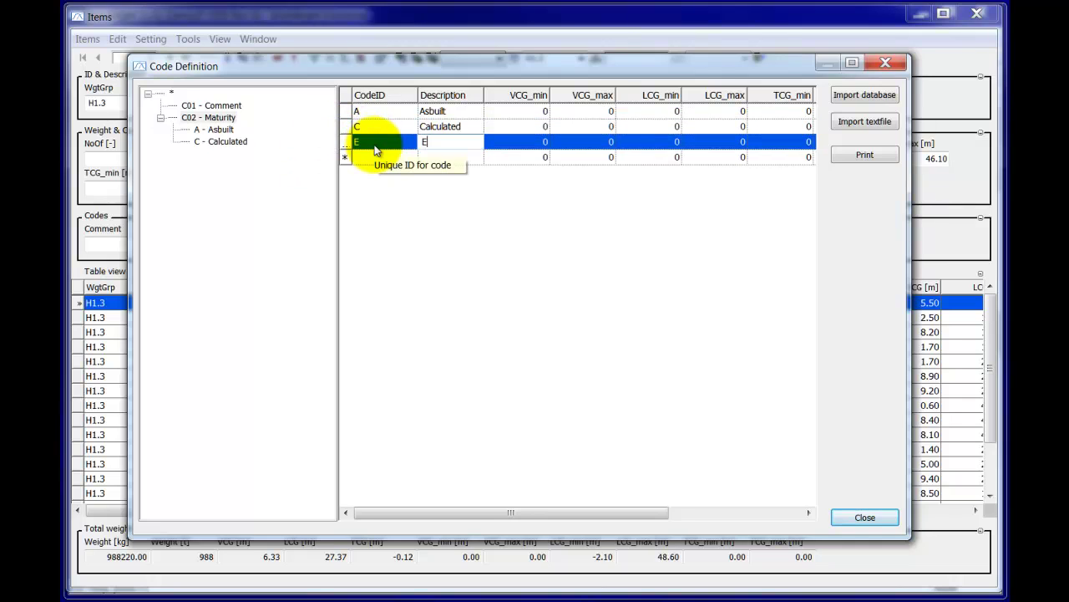
text(stimated)
click(365, 157)
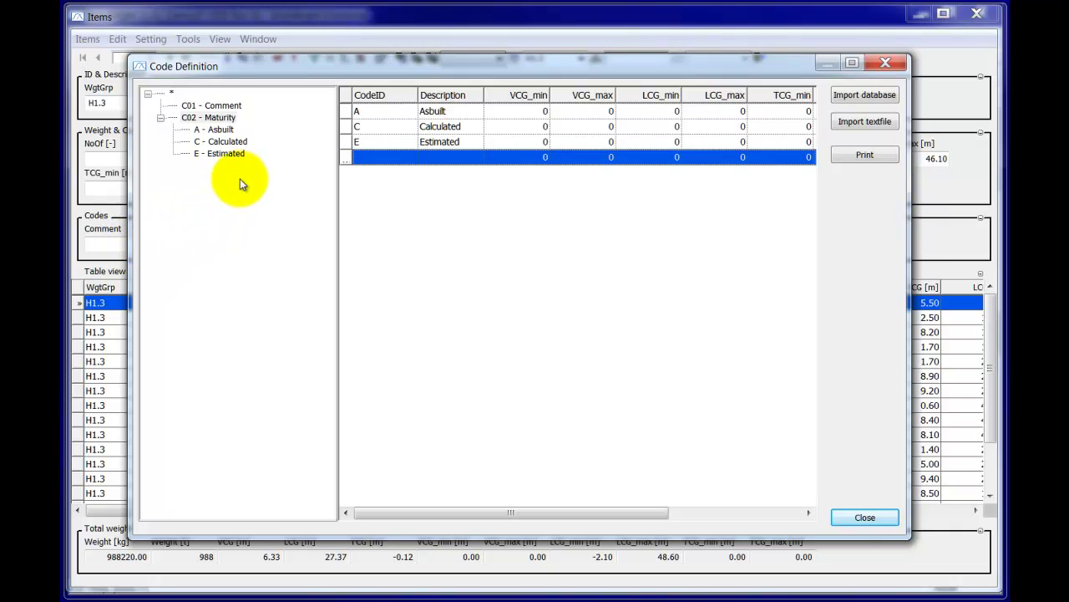
- Return to the top-level code list and add a third code with code type C03 and title "Block"
click(170, 92)
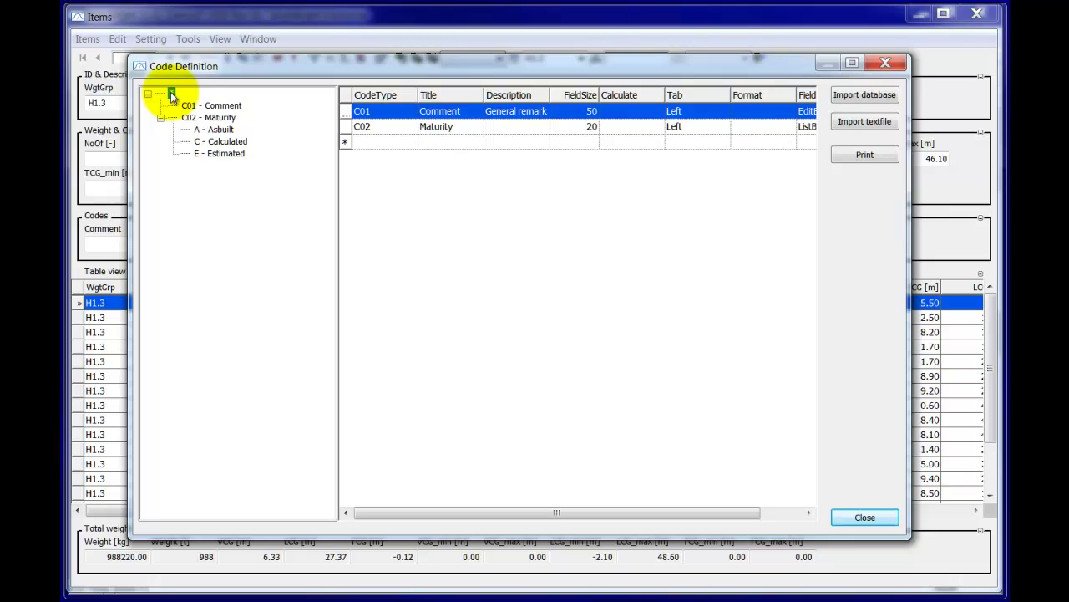
click(393, 142)
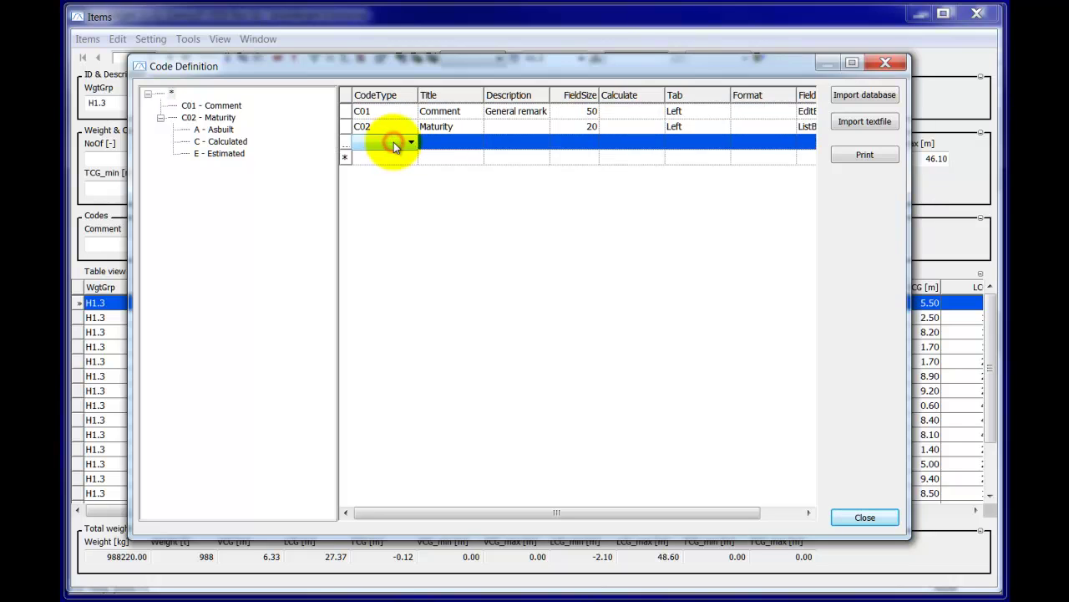
click(393, 142)
click(379, 157)
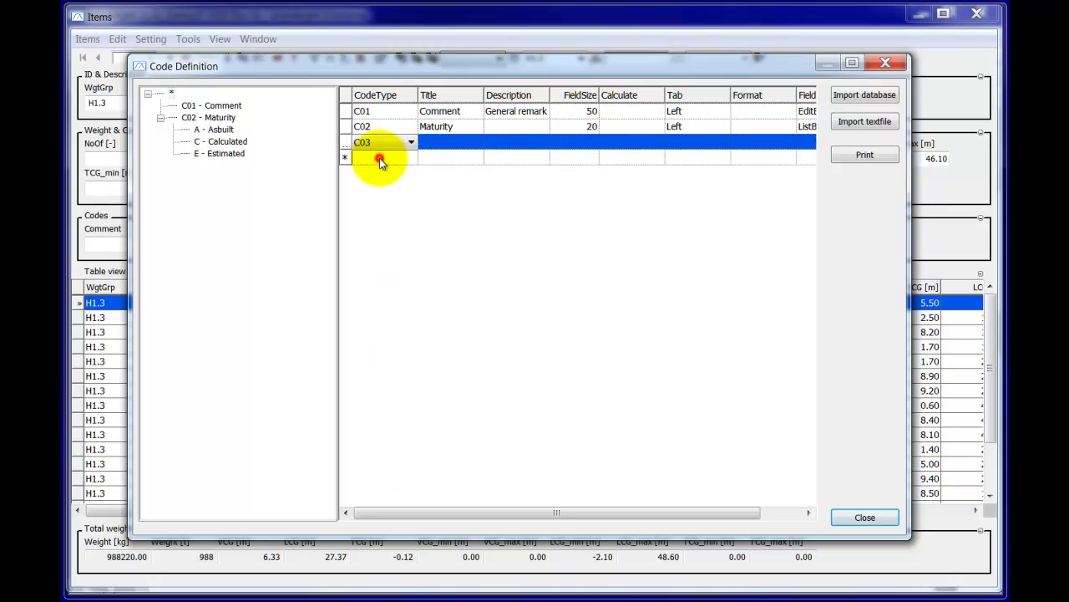
click(439, 146)
click(449, 143)
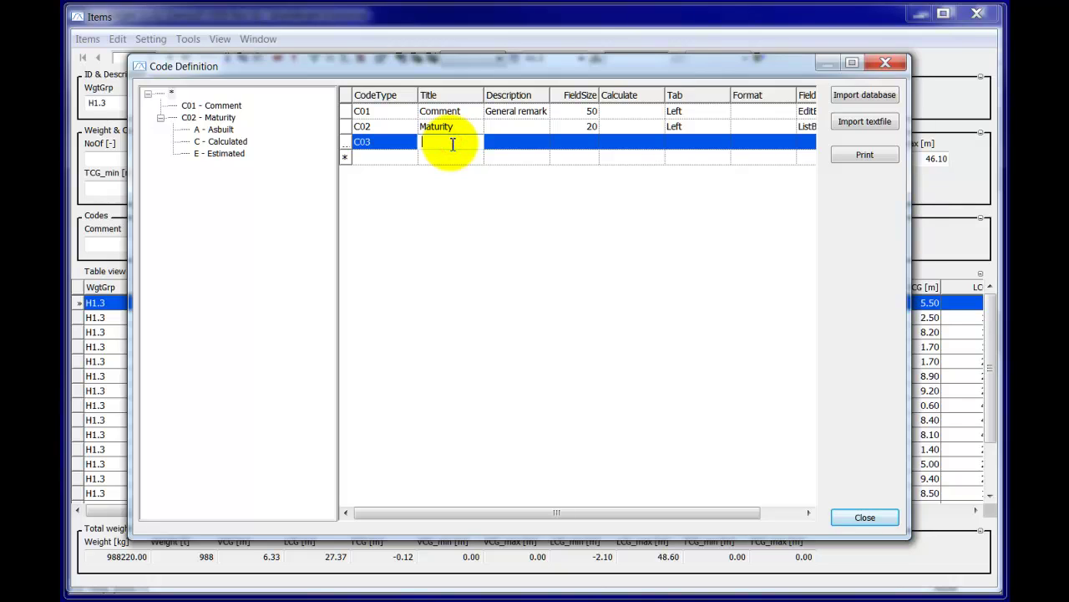
text(Block)
key(Tab)
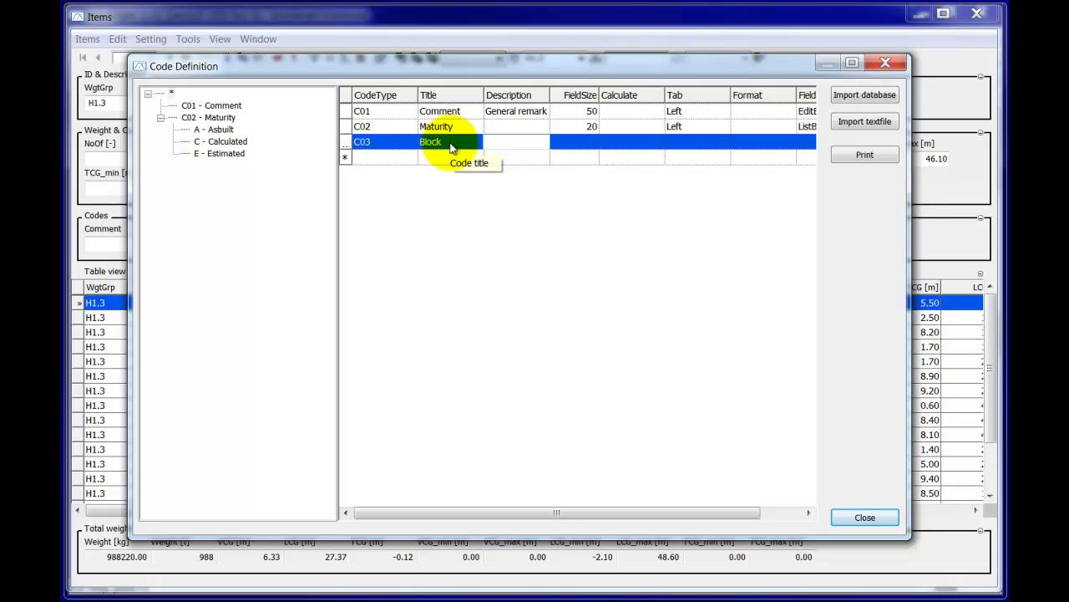
- Set the Tab value of code C03 to Left and its field type to ComboBox, then save the row
key(Tab)
key(Tab)
key(Tab)
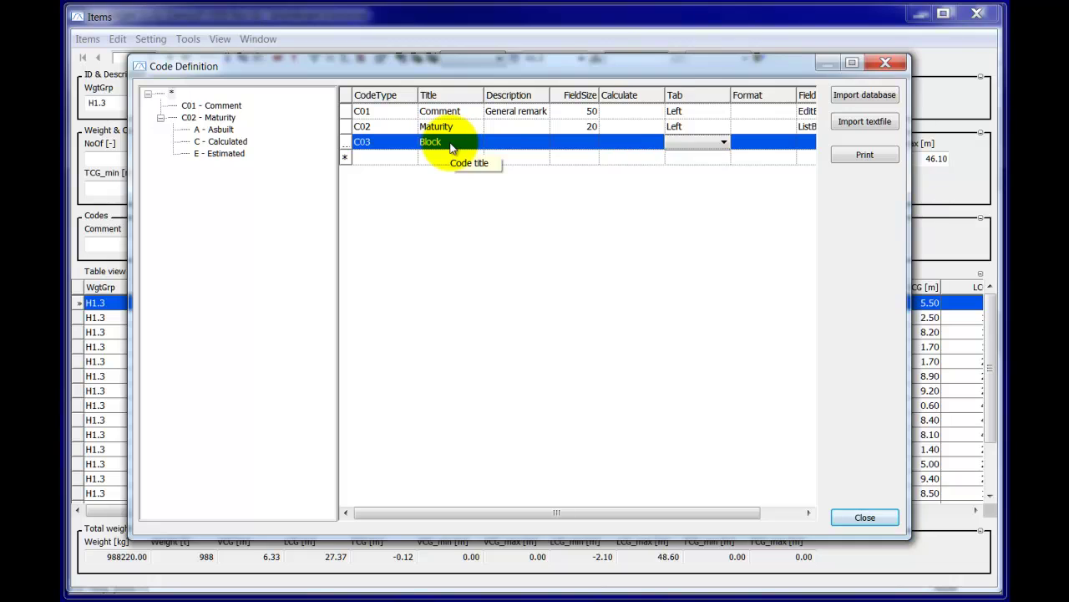
key(Tab)
key(Tab)
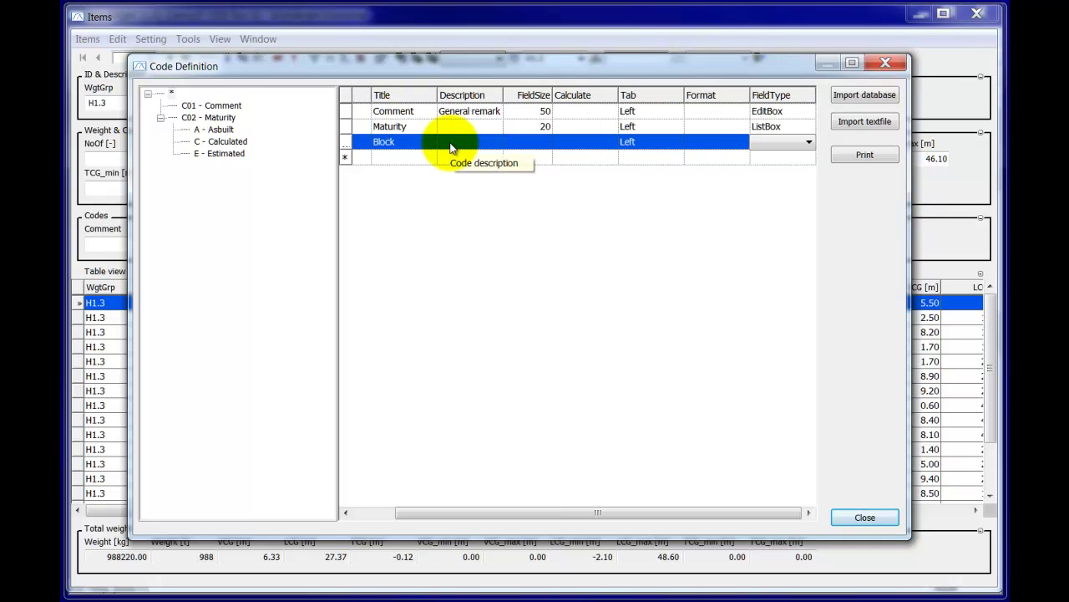
click(807, 145)
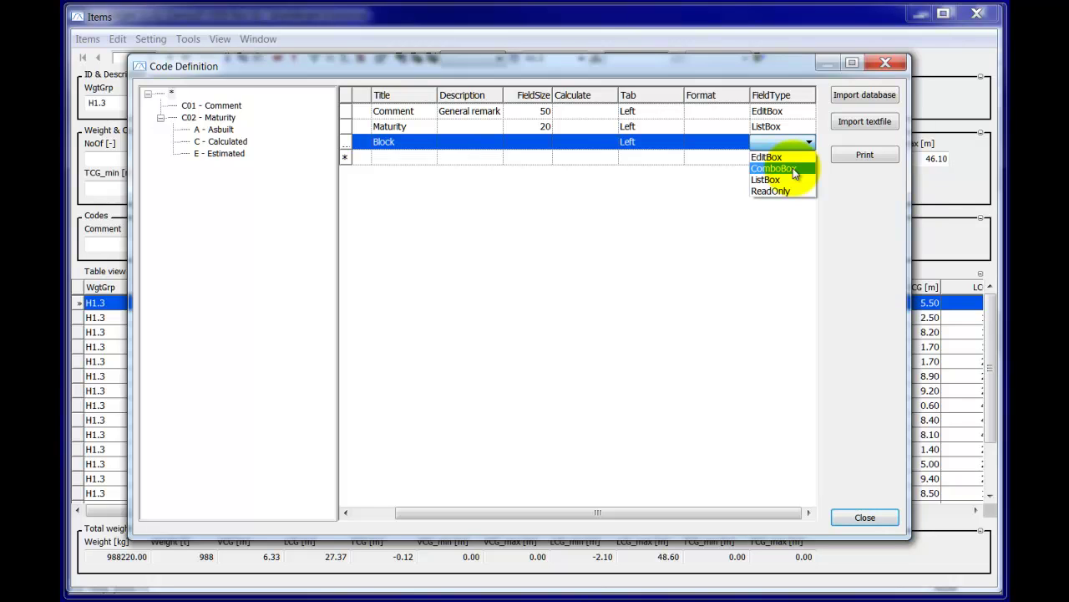
click(792, 169)
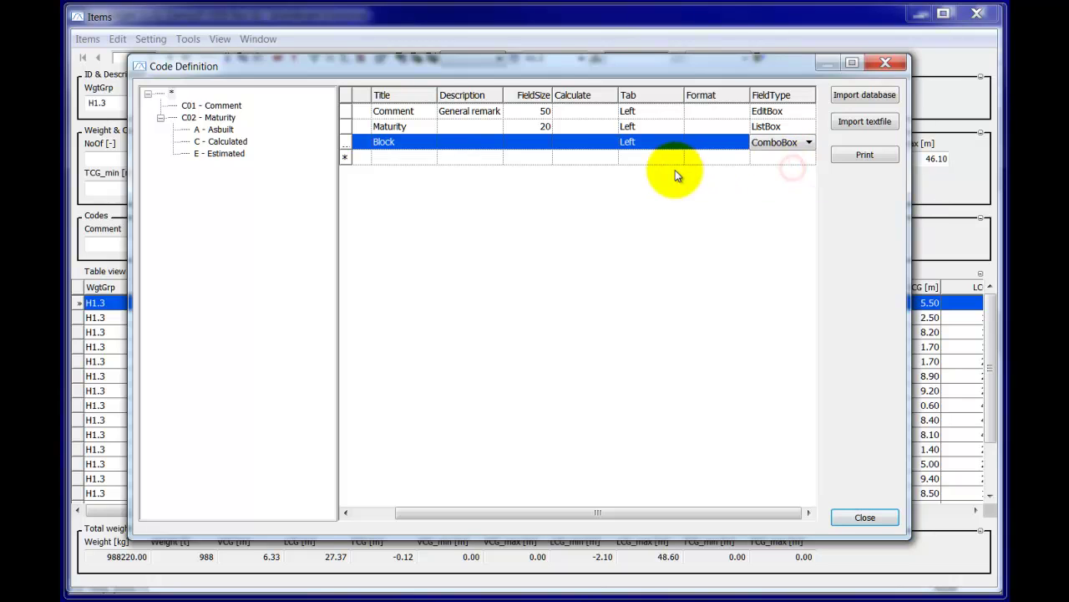
click(460, 159)
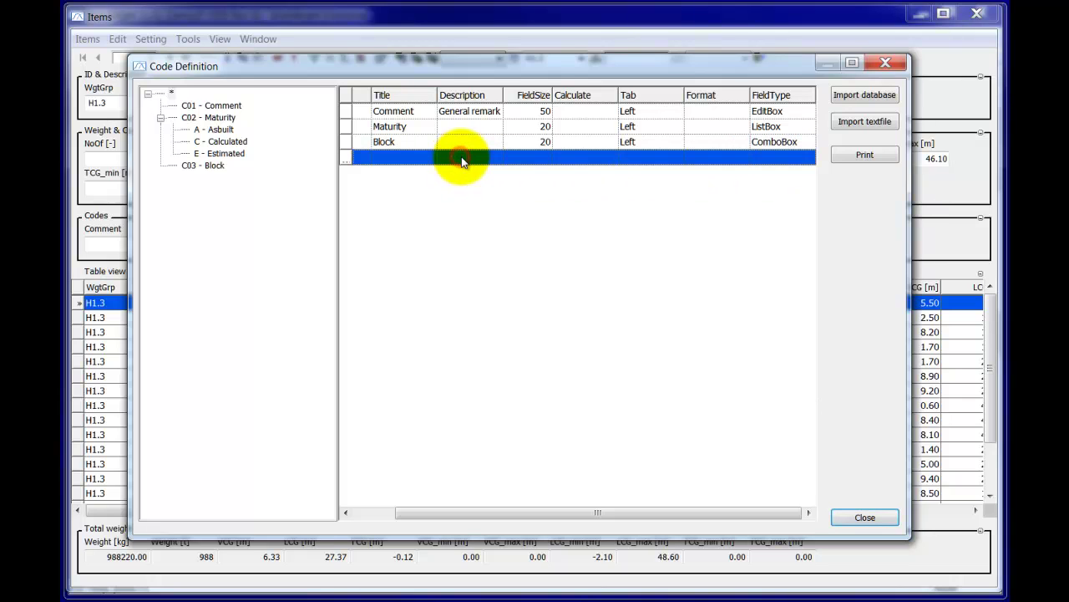
- Add a first value under code C03 Block with code ID B1 and description "Block 1", and save the row
click(213, 167)
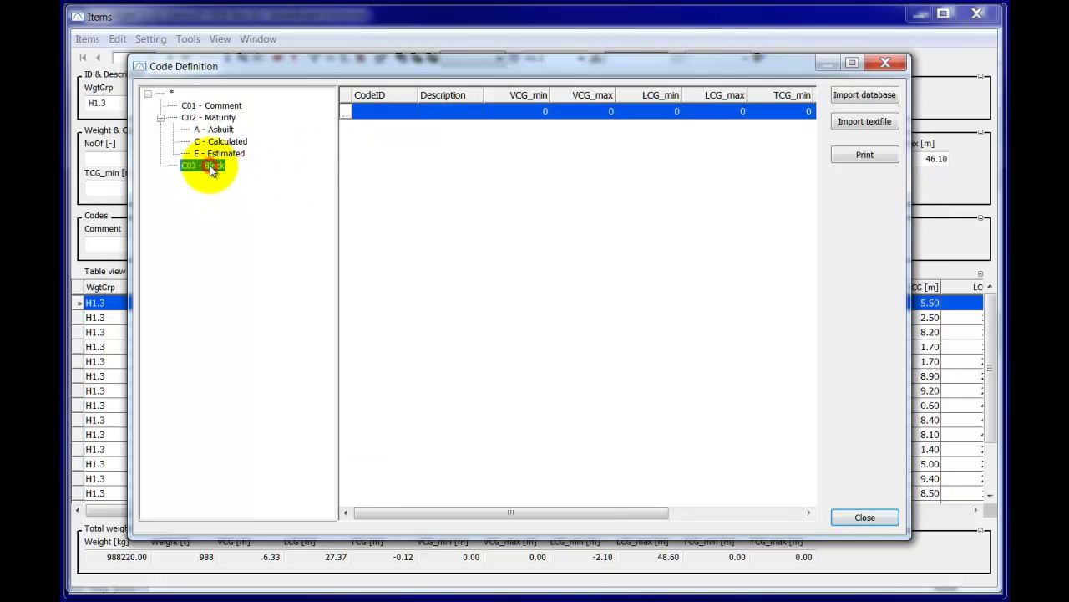
click(373, 111)
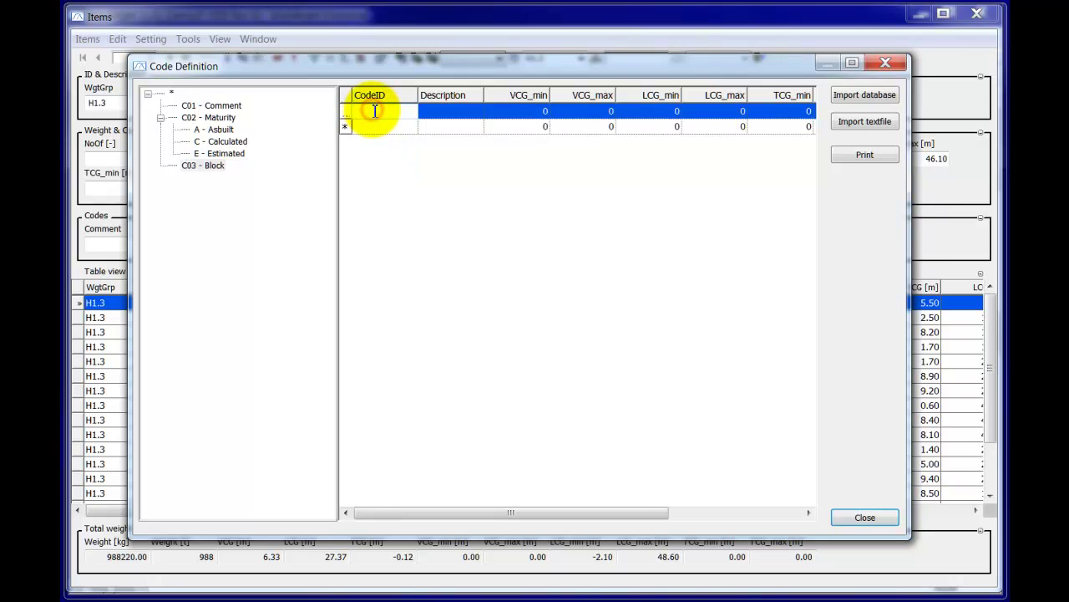
text(B1)
key(Tab)
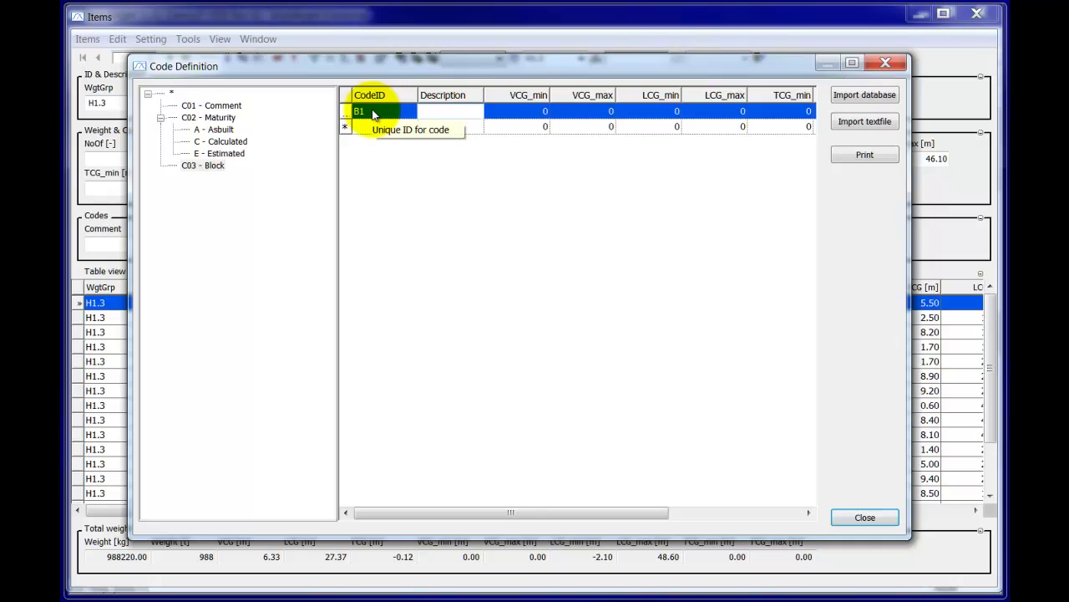
text(Block 1)
click(348, 128)
- Add a second Block value with code ID B2 and description "Block 2", and save the row
click(381, 126)
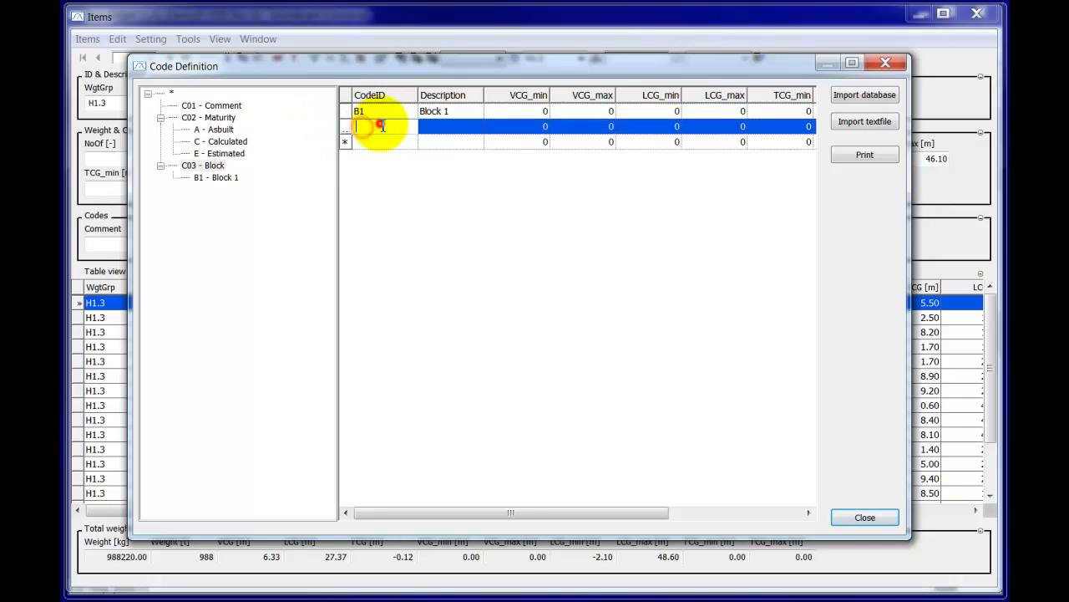
text(B2)
key(Tab)
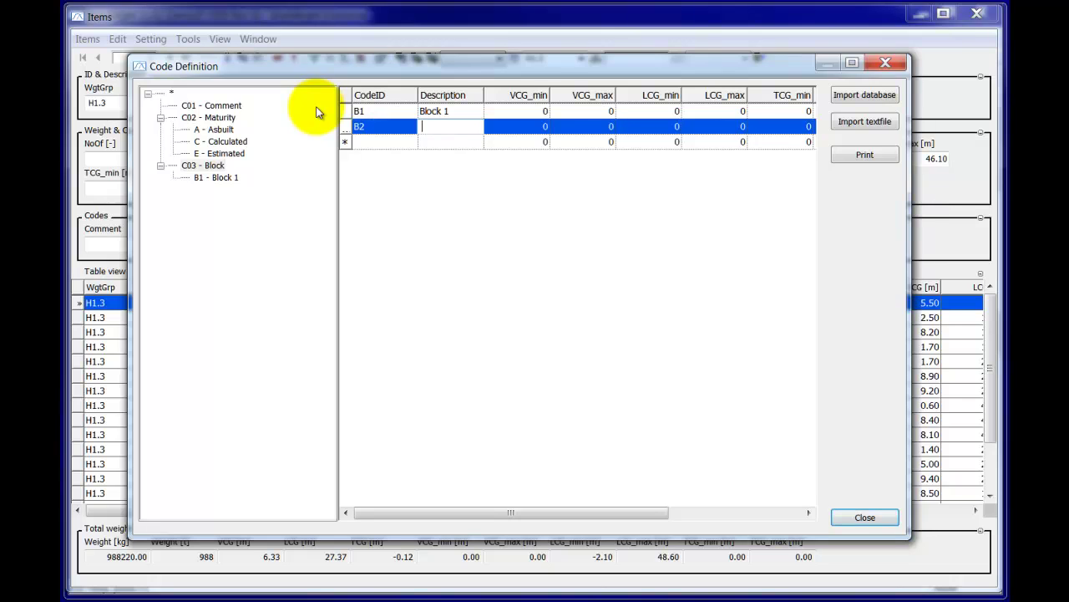
text(Block 2)
click(386, 149)
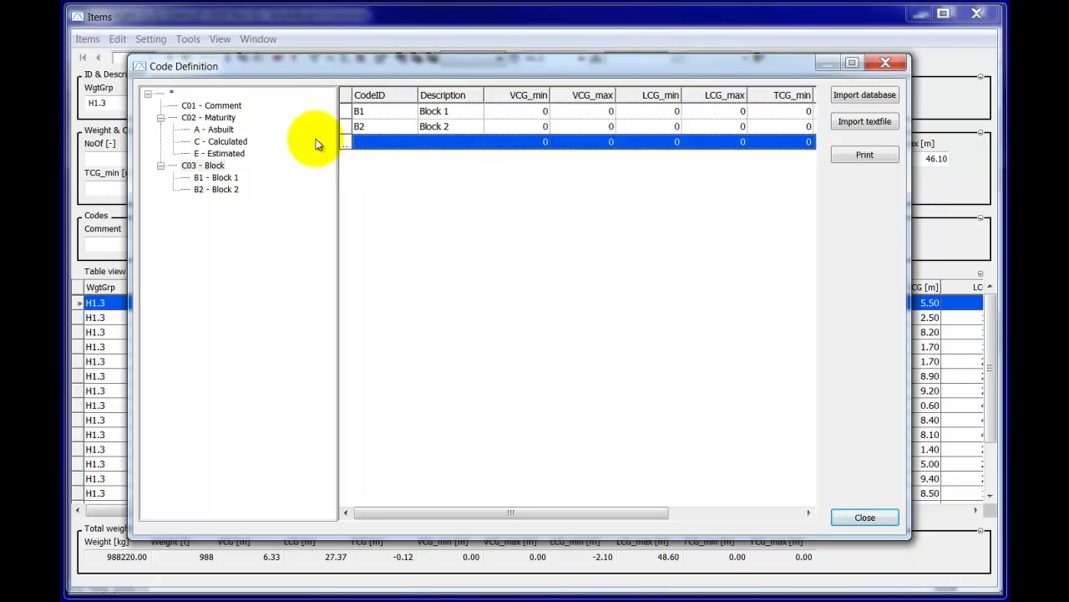
- Add two sub-values with code IDs B1.1 and B1.2 under B1 - Block 1, leaving their descriptions empty
click(223, 178)
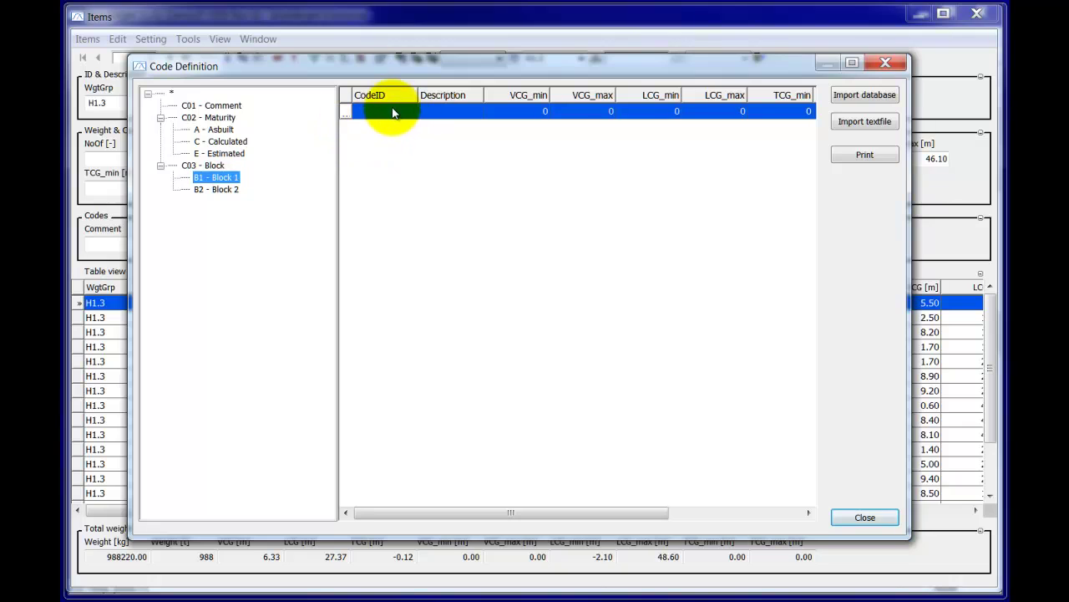
click(391, 109)
text(B)
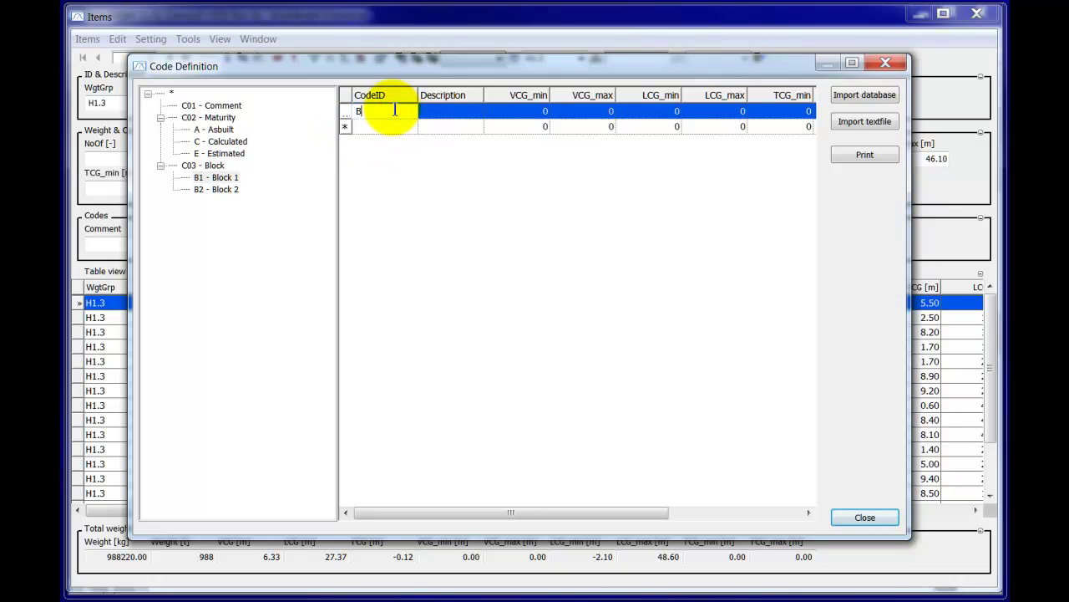
text(1.1)
click(383, 130)
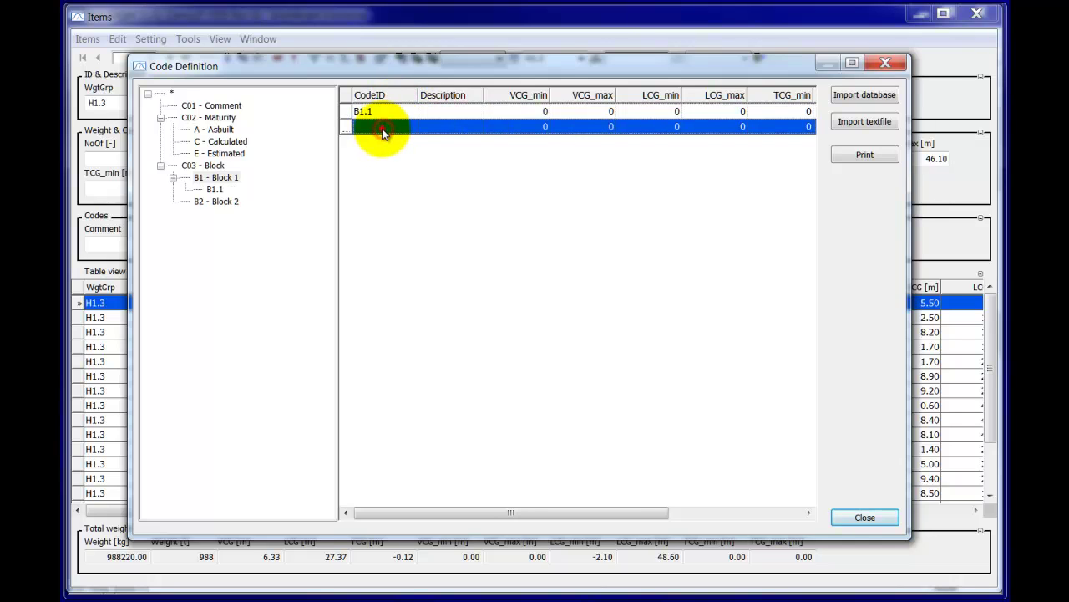
click(362, 127)
text(B1.2)
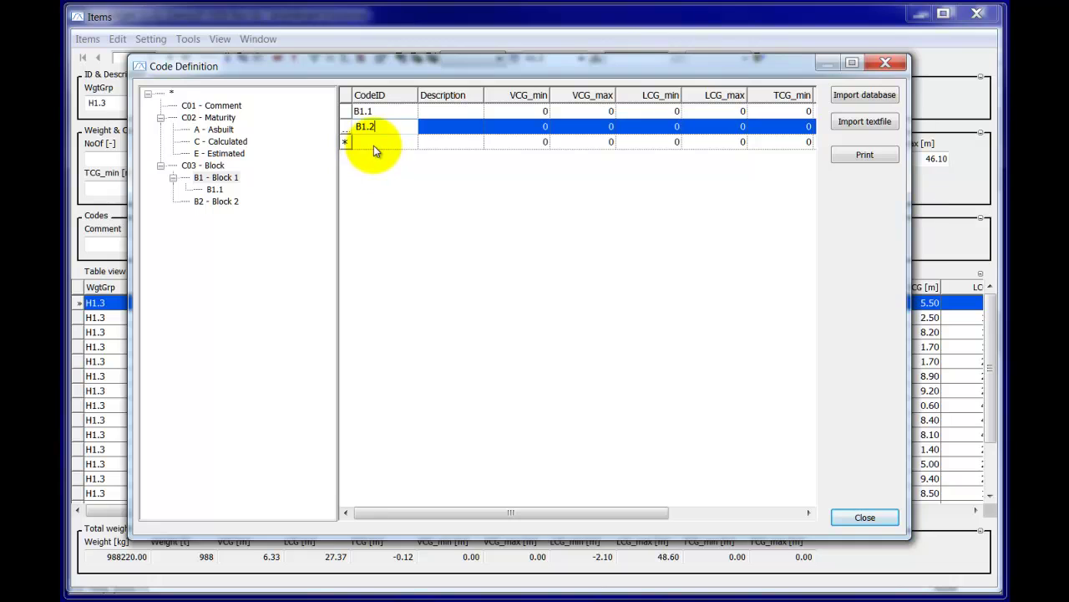
click(374, 144)
- Add two sub-values with code IDs B2.1 and B2.2 under B2 - Block 2, leaving their descriptions empty
click(216, 214)
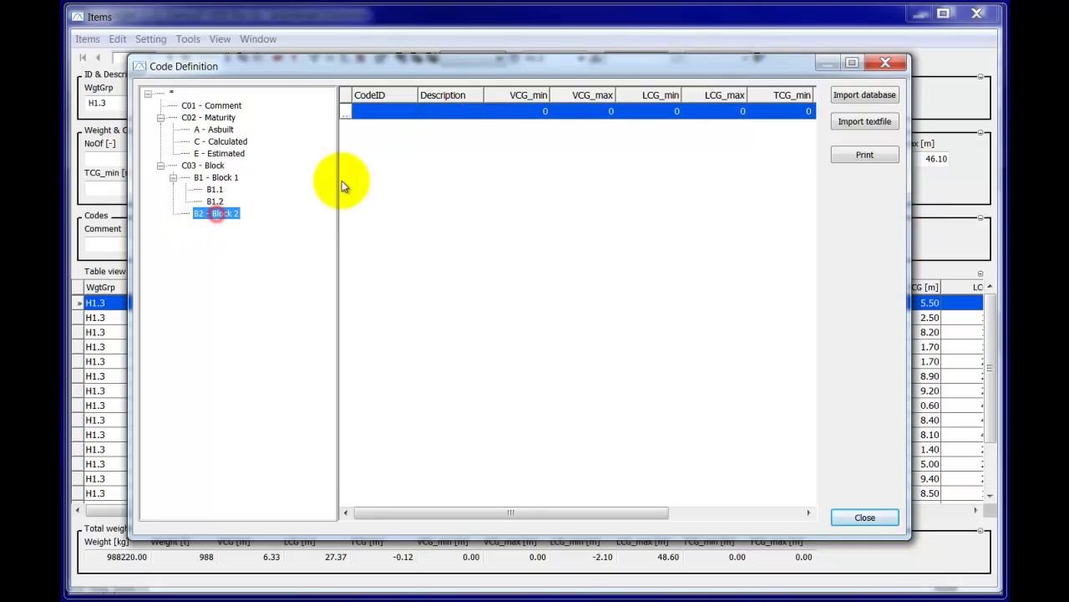
click(393, 112)
text(B2.1)
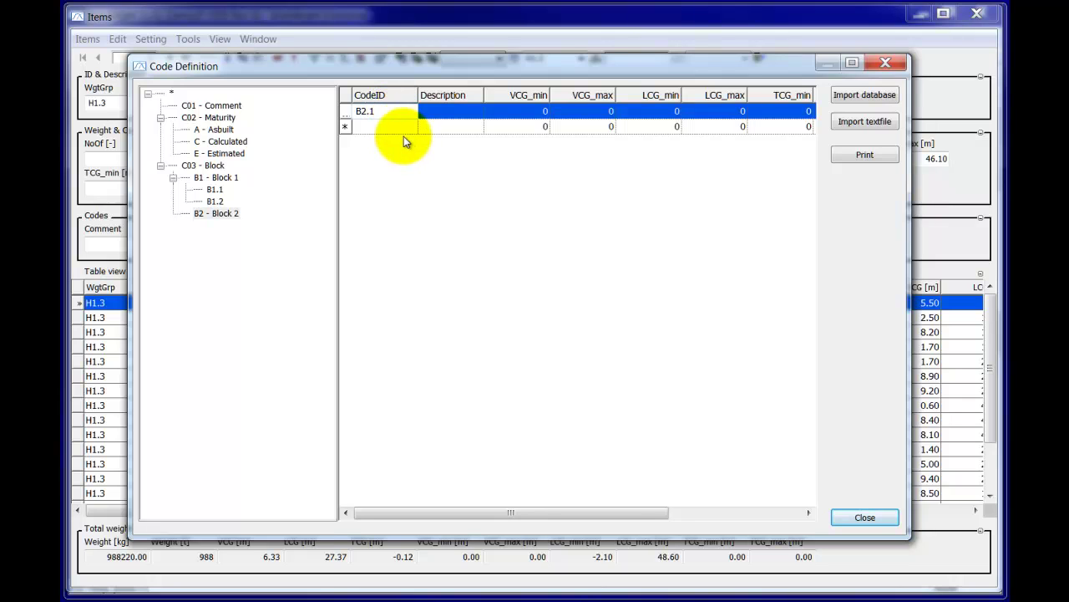
click(397, 127)
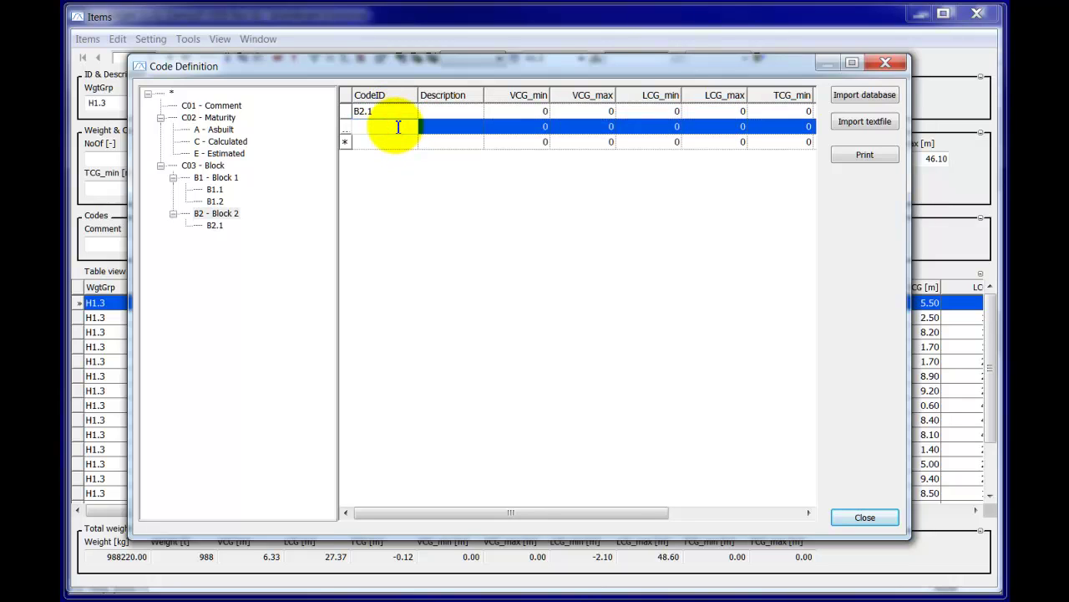
text(B2.2)
click(393, 142)
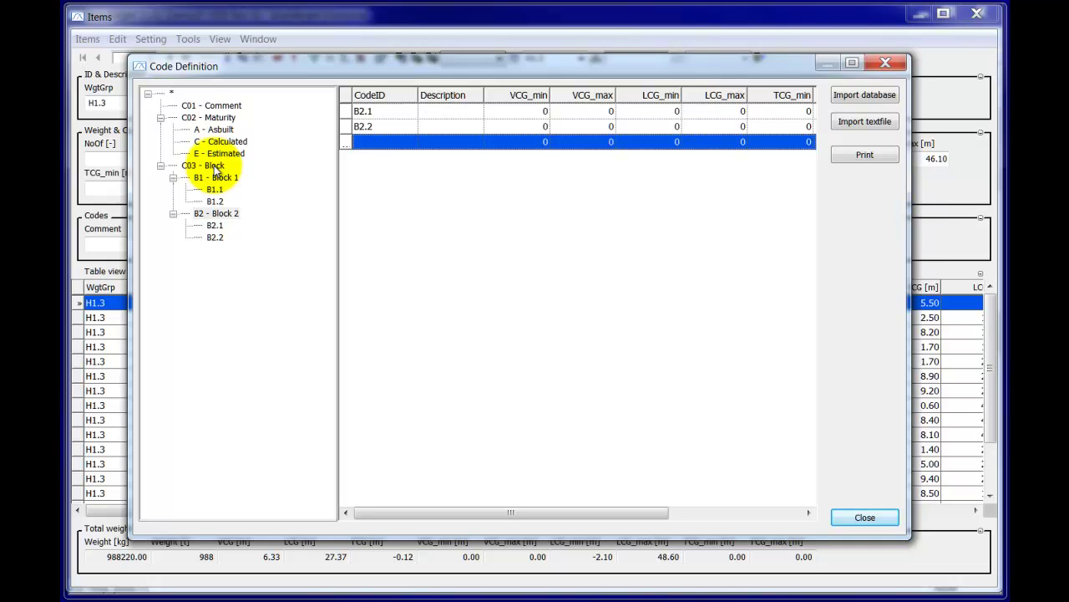
- Return to the top-level code list and start a fourth code with code type C04
click(172, 94)
click(377, 158)
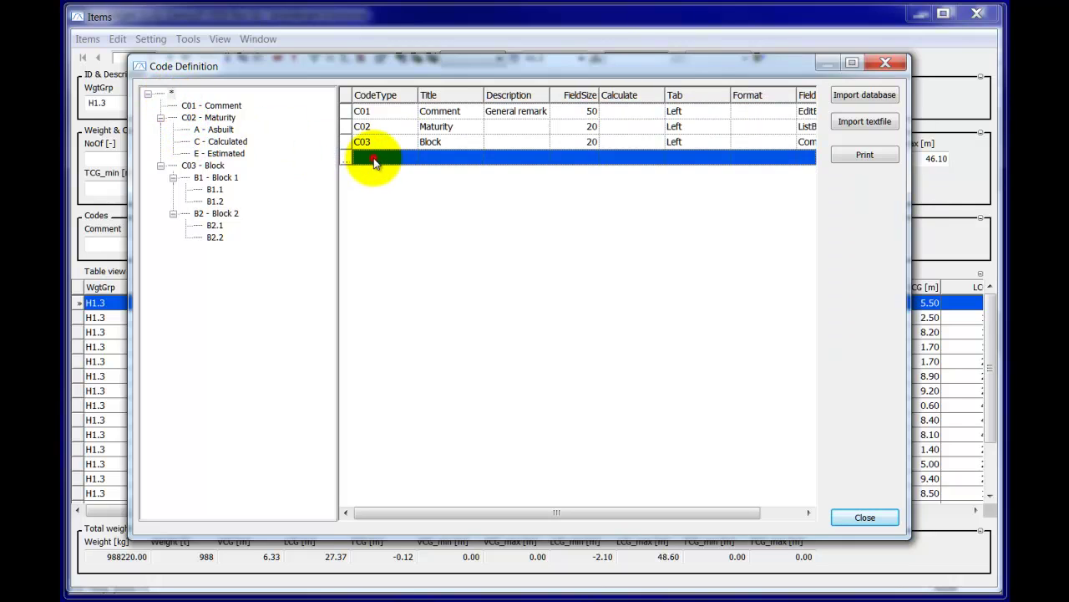
click(393, 158)
click(392, 157)
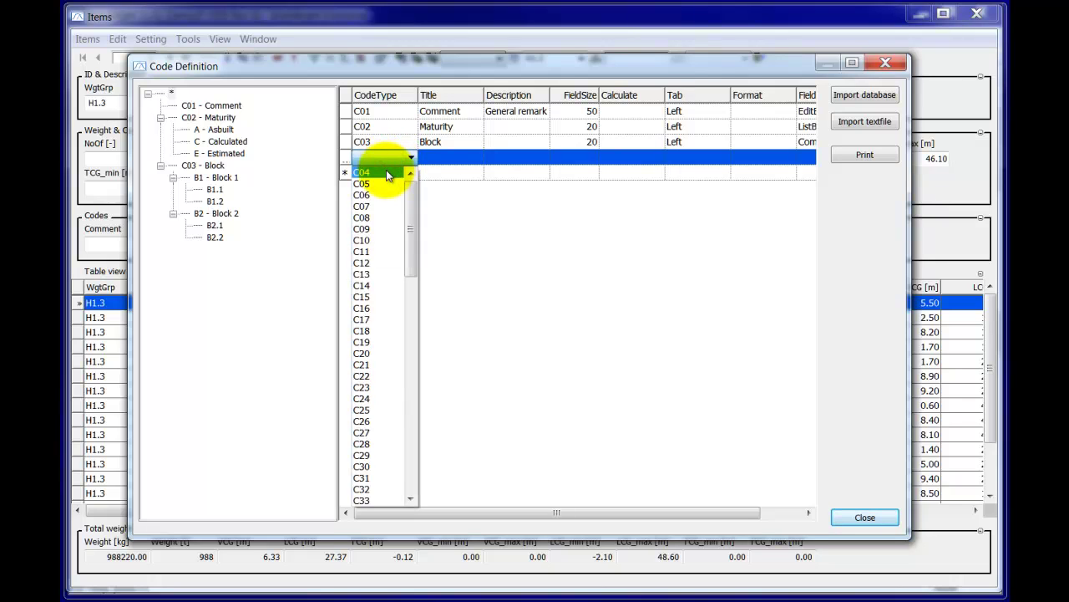
click(386, 171)
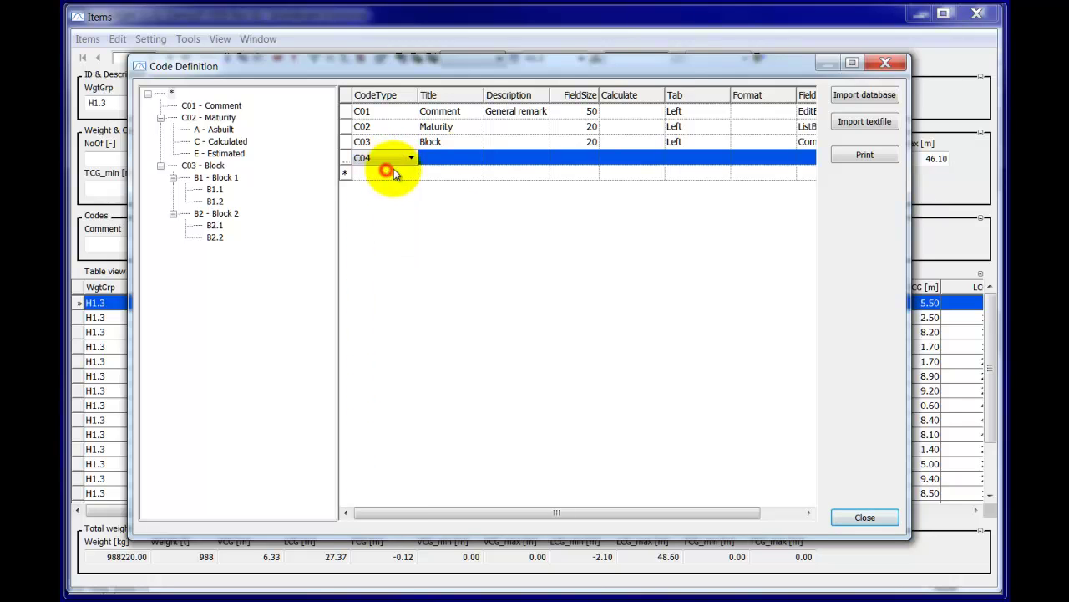
- Give code C04 the title "V.Mom" and the description "Vertical moment"
click(448, 162)
click(450, 161)
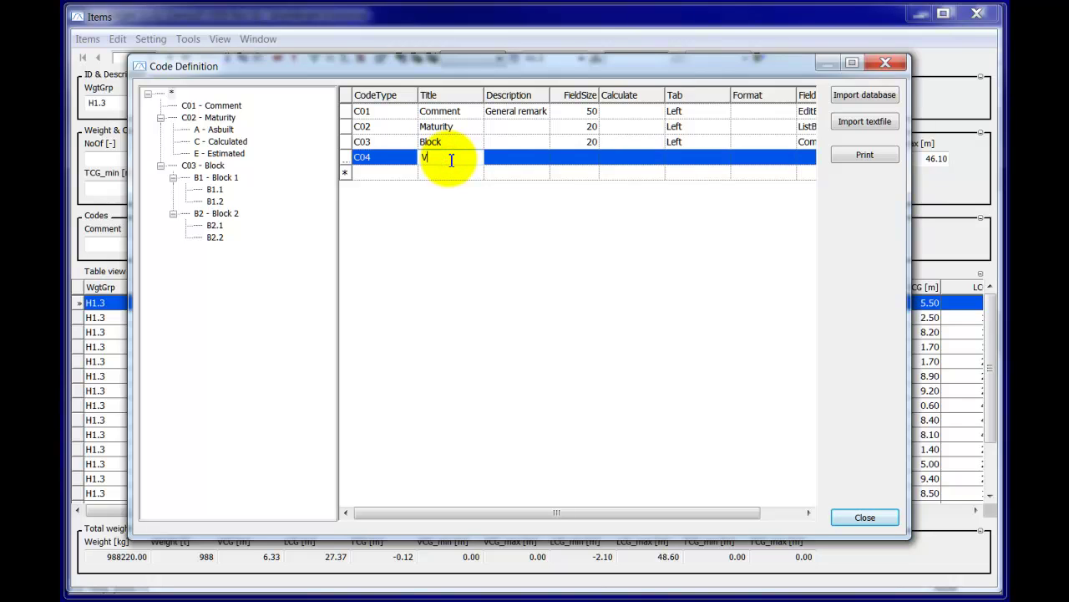
text(V.Mom)
key(Tab)
text(V)
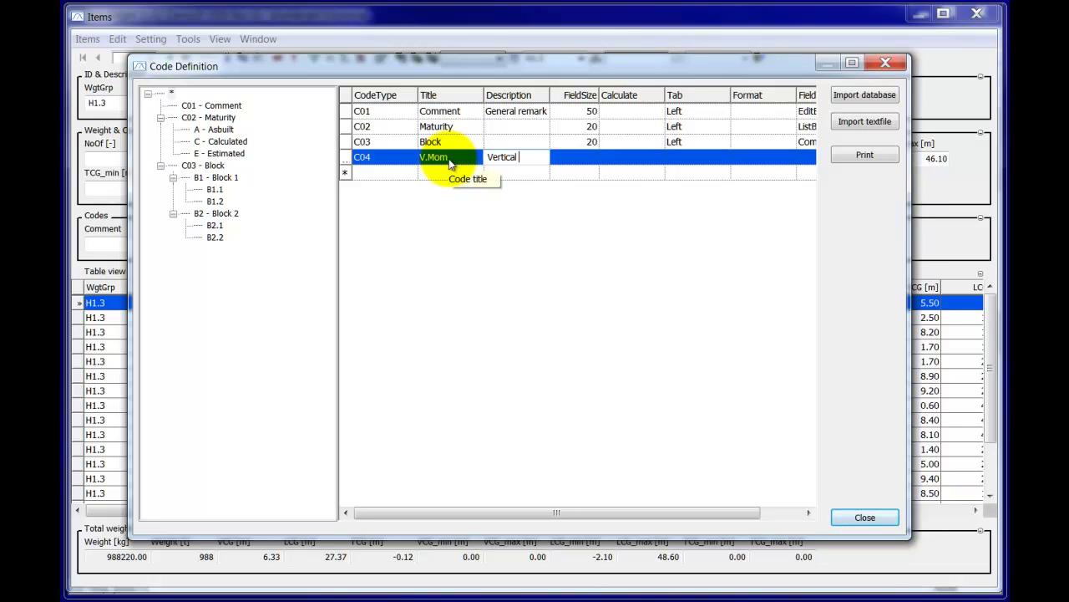
text(ertical moment)
key(Tab)
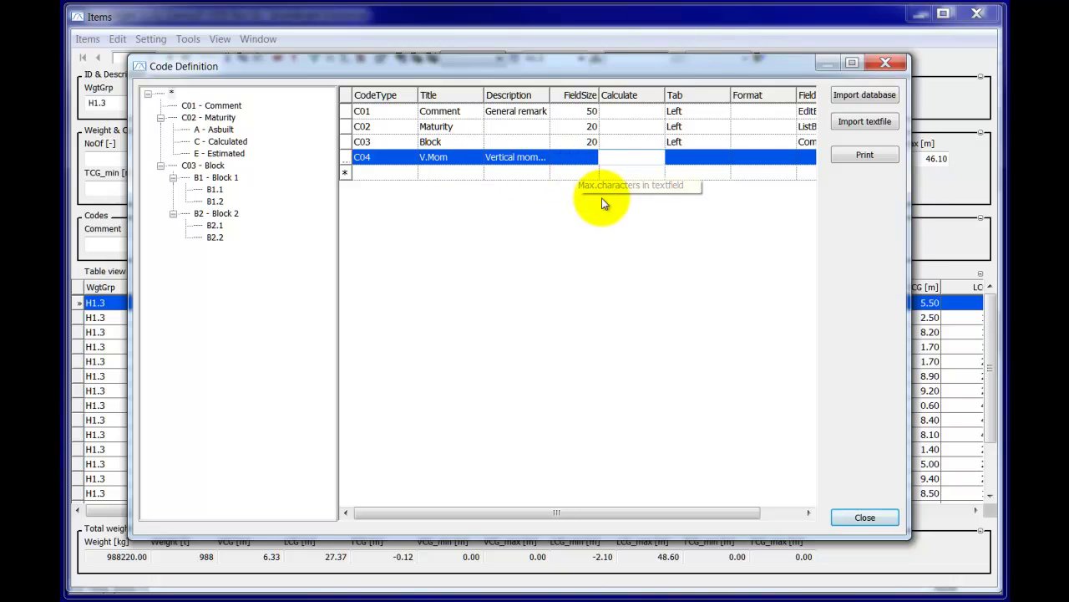
- Enter the calculation rule [Weight]*[VCG] for code C04 and widen the Calculate column to fit the formula
text([)
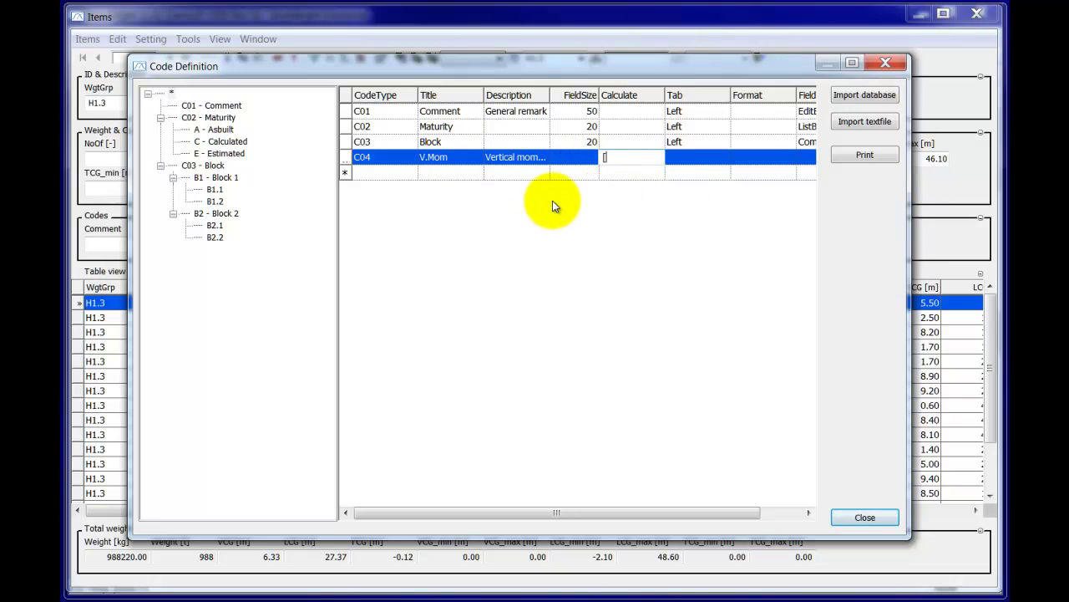
text(Weight]*[VCG])
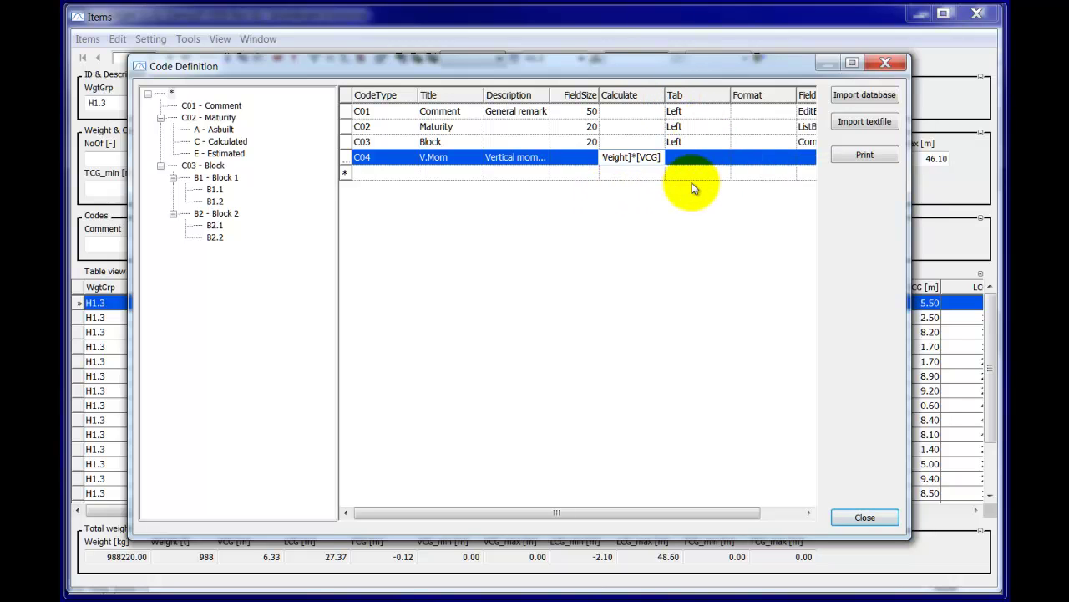
key(Tab)
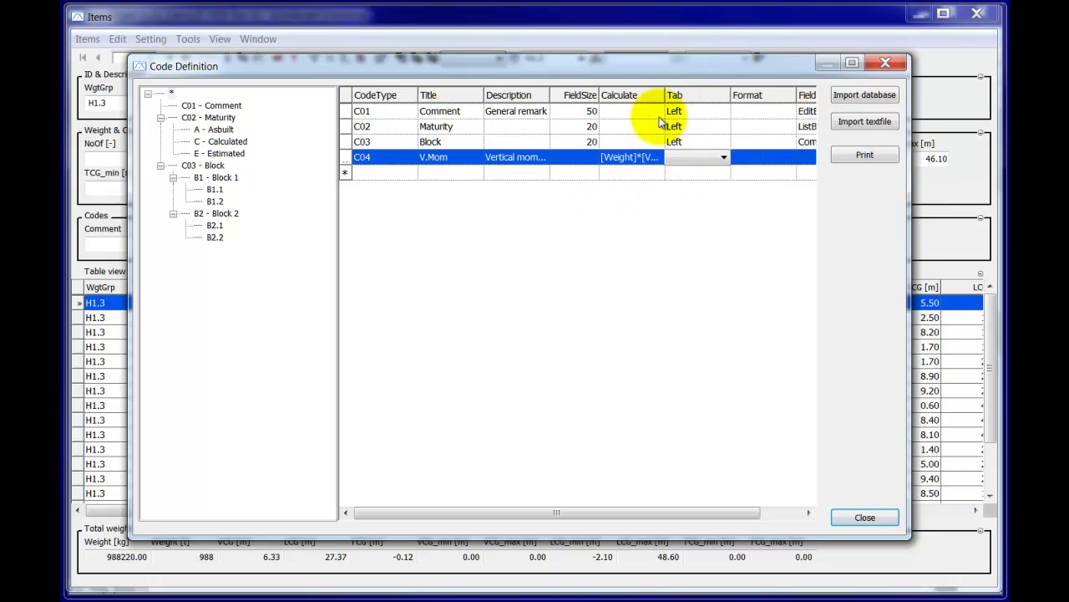
drag(666, 95, 698, 95)
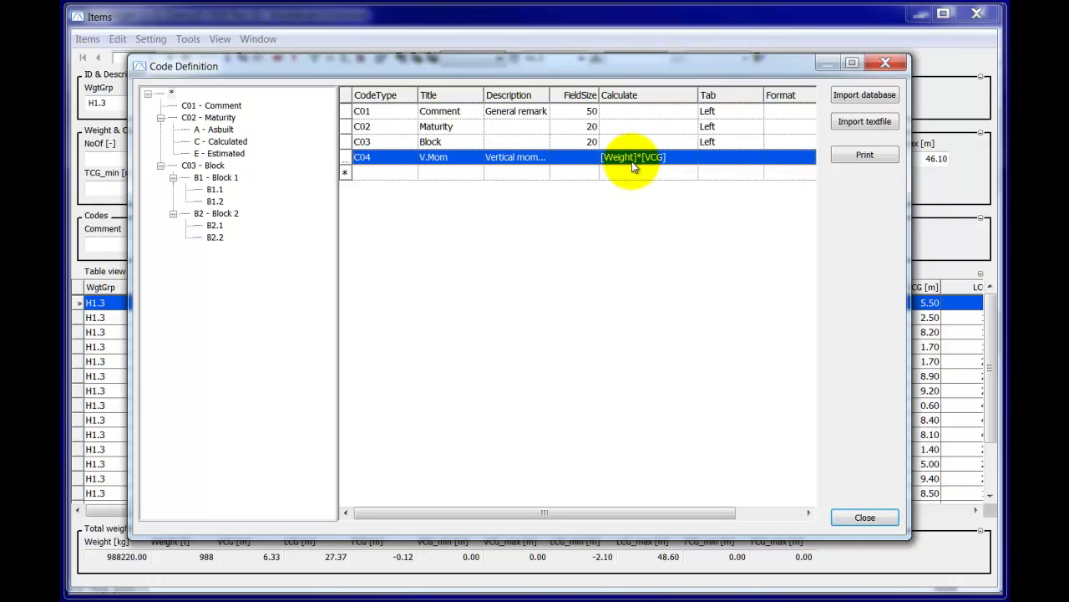
- Open the help on the Code definition dialog, review the Calculated codes topic for allowed fields and operators, and close the help
key(F1)
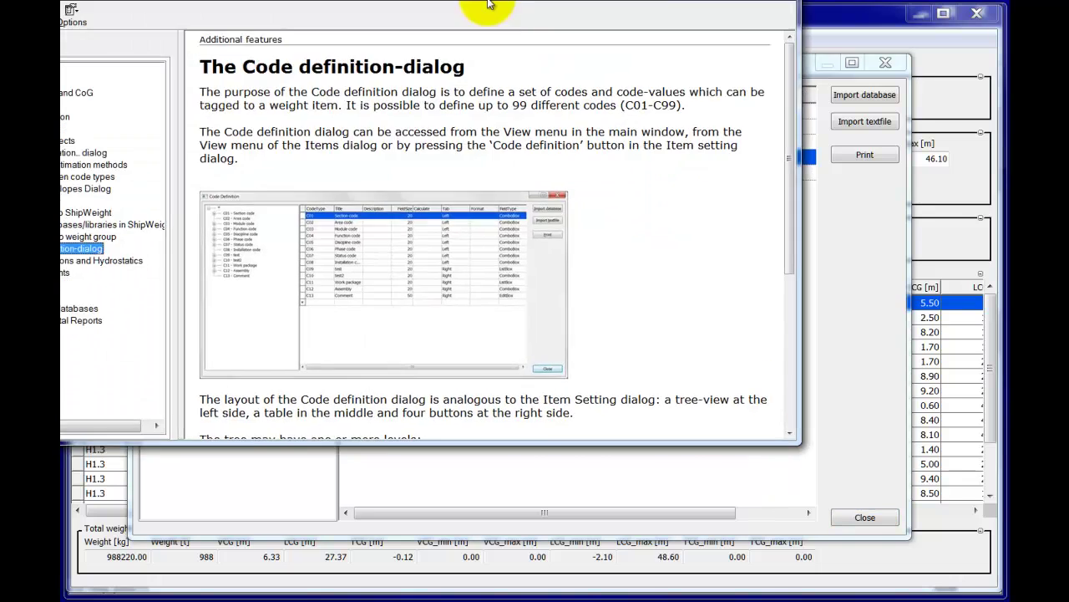
drag(489, 3, 628, 76)
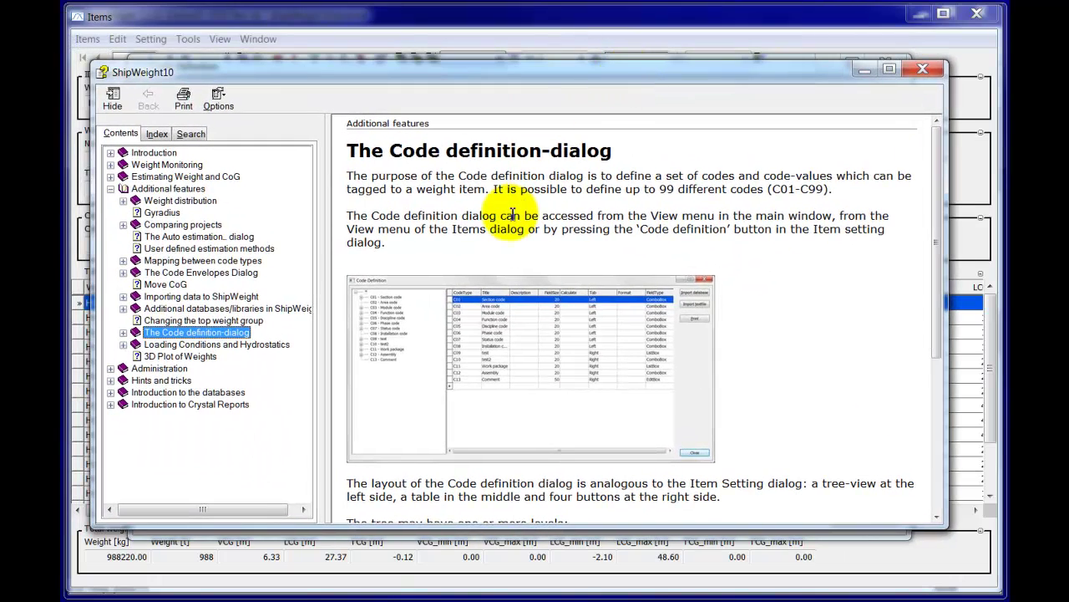
click(124, 333)
click(175, 368)
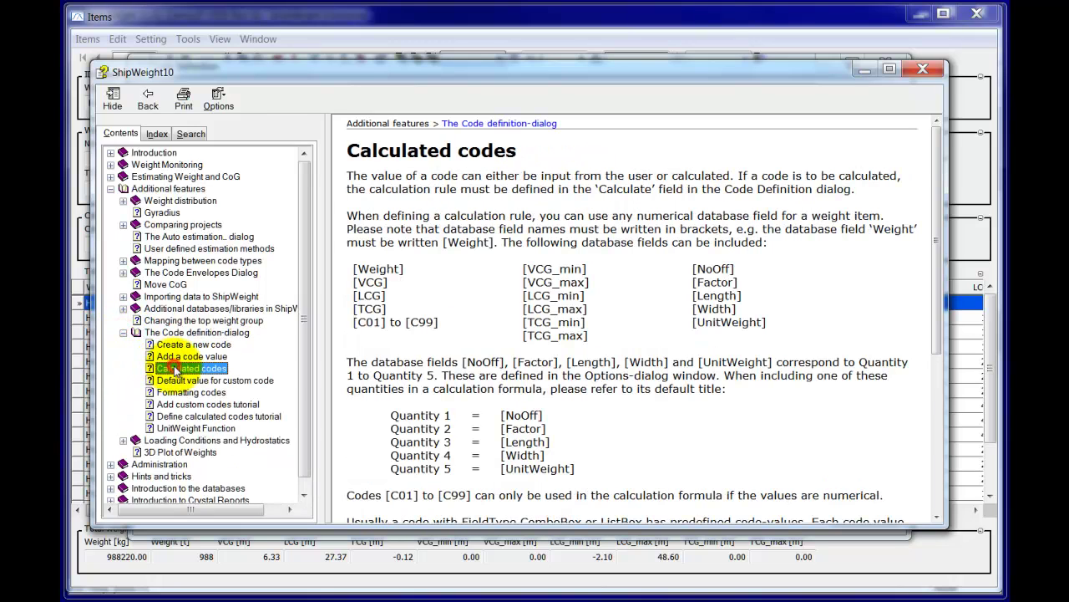
drag(941, 229, 920, 426)
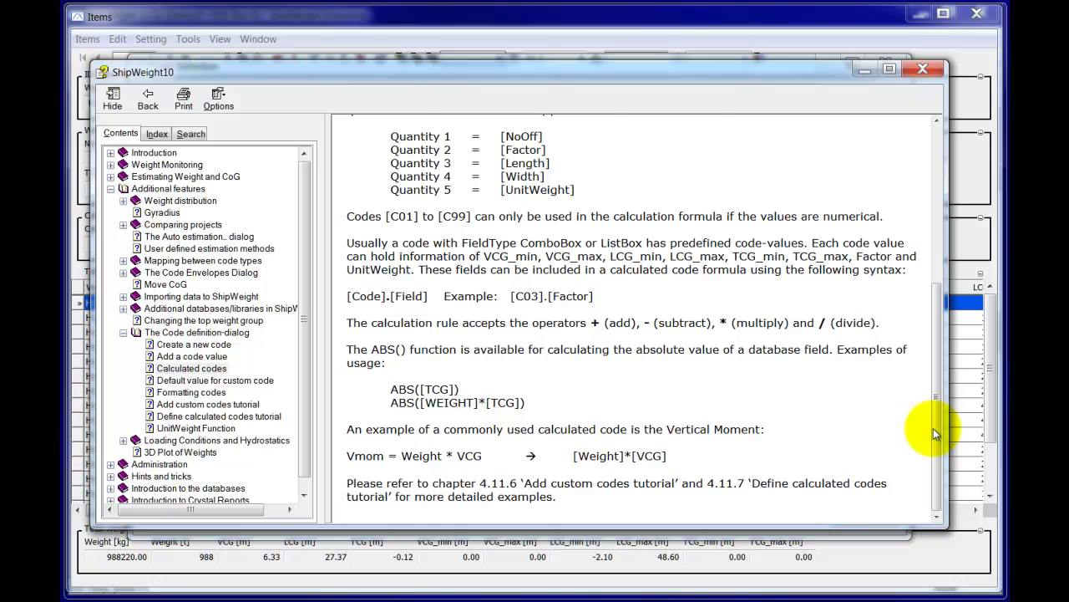
scroll(934, 432, up, 3)
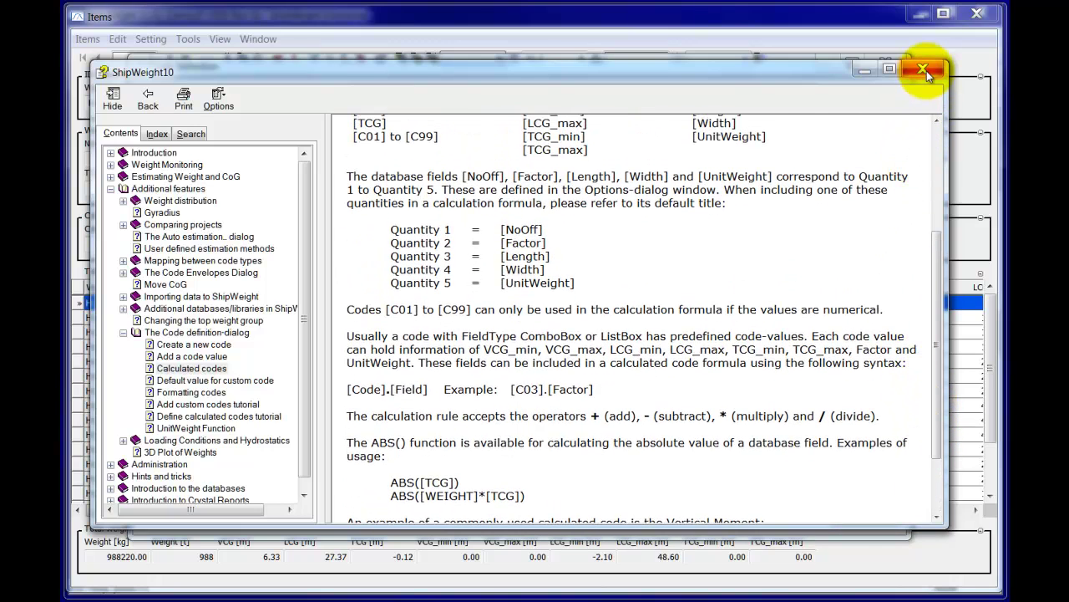
click(923, 69)
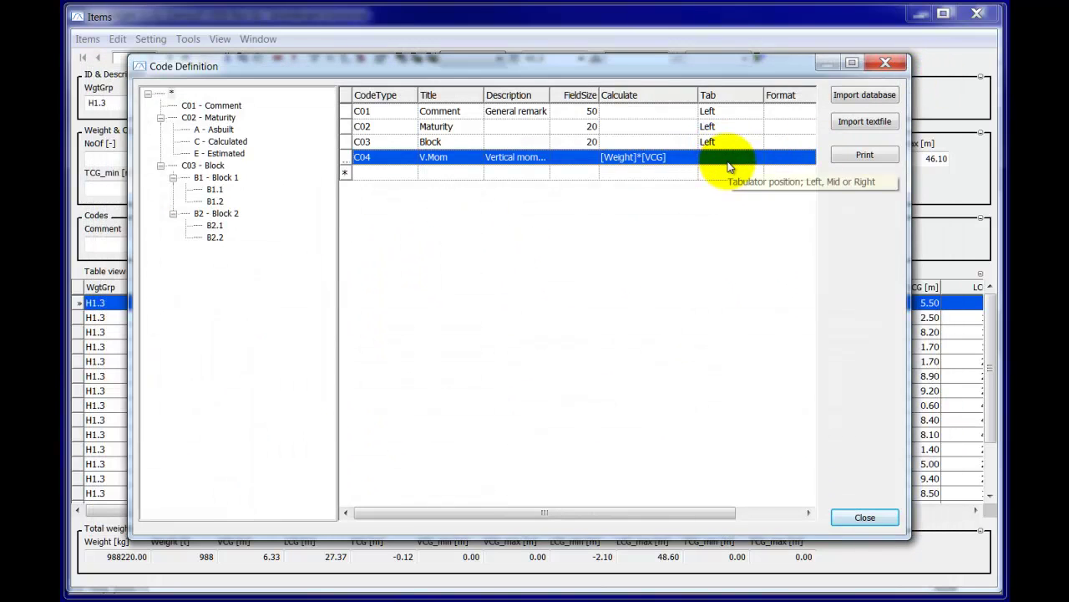
- Widen the Code Definition dialog and set code C04's Tab value to Right and its format to %.0f (0 decimals)
drag(909, 237, 961, 237)
click(770, 159)
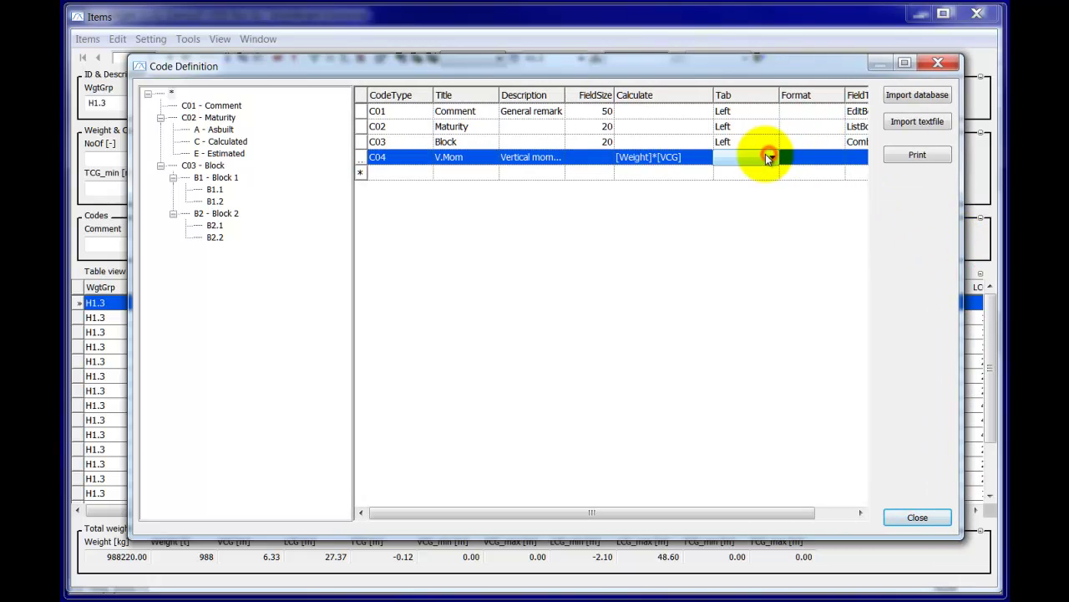
click(746, 194)
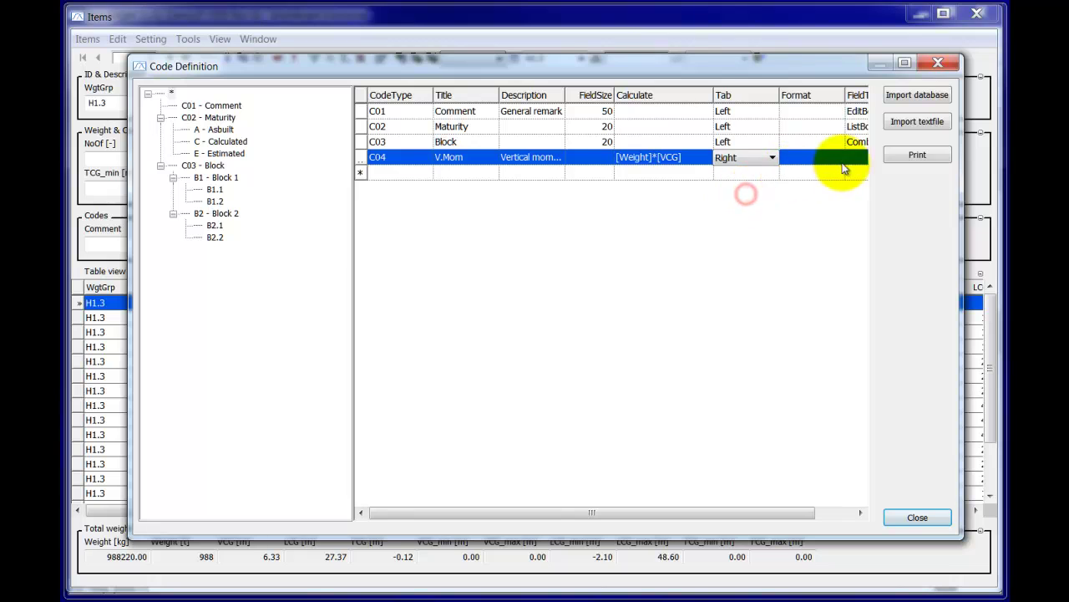
click(828, 158)
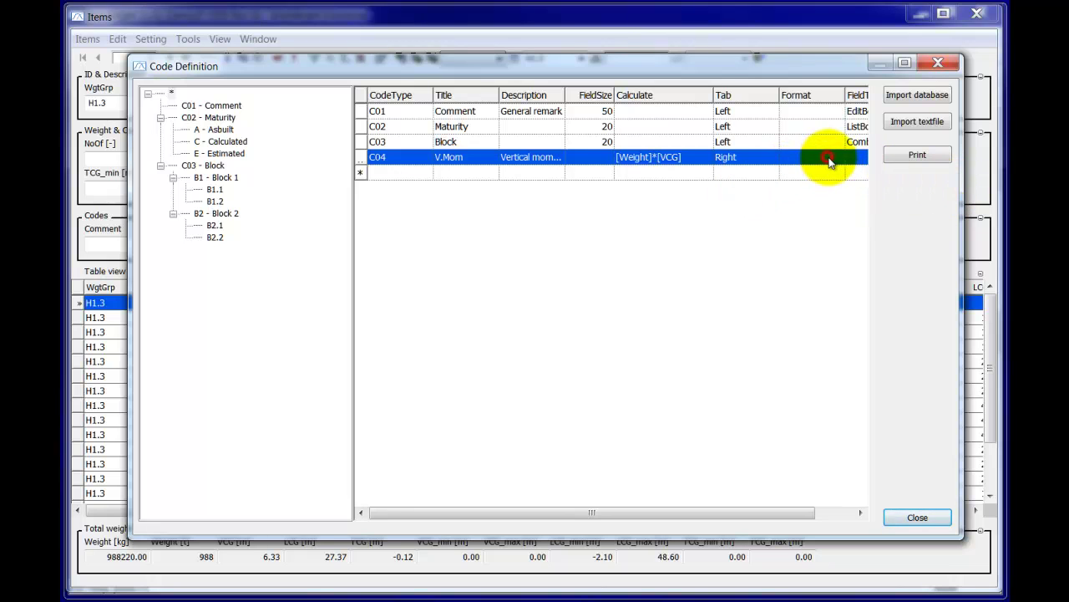
click(838, 159)
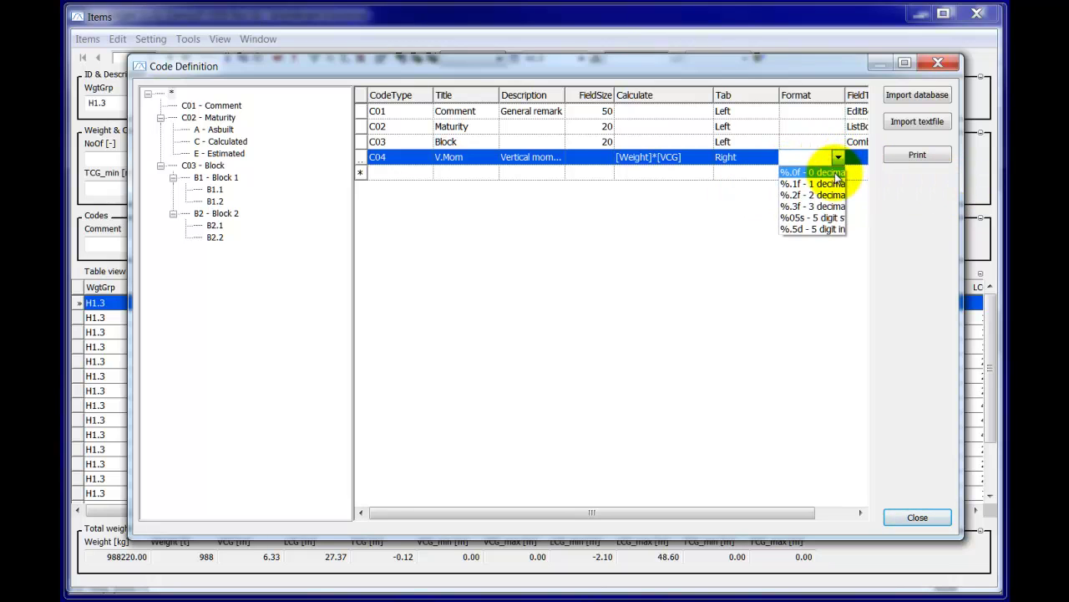
click(833, 173)
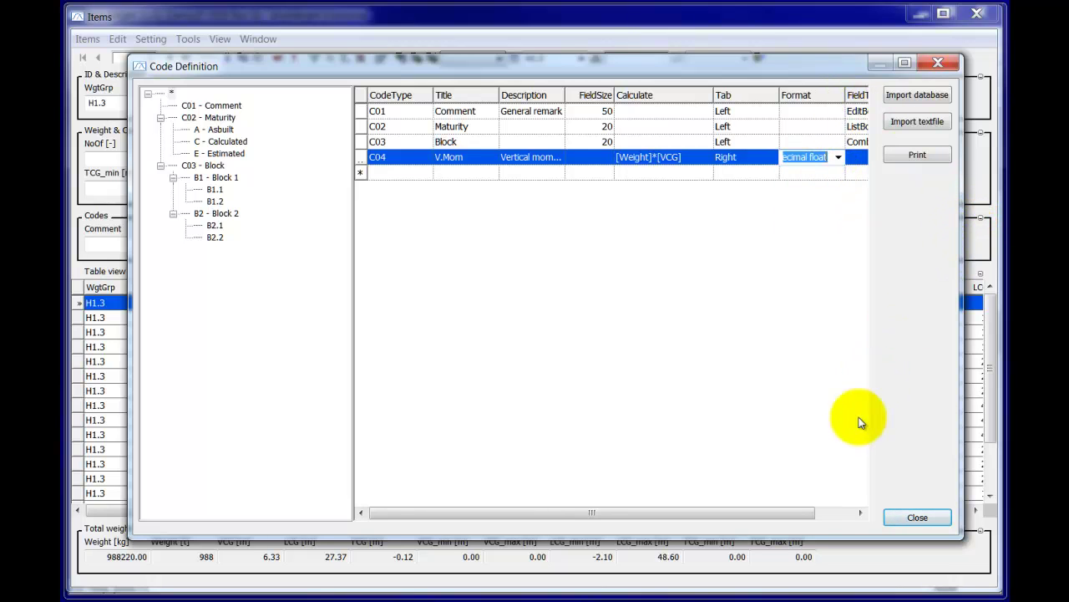
- Set code C04's field type to ReadOnly, commit the row, and close the Code Definition dialog
drag(807, 511, 847, 508)
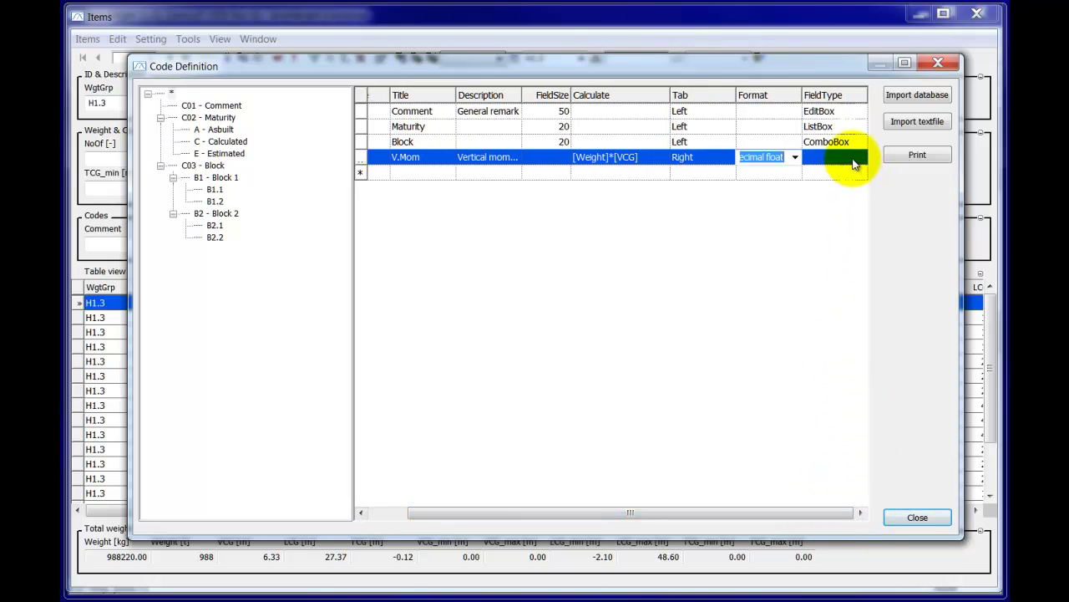
click(853, 160)
click(853, 161)
click(857, 158)
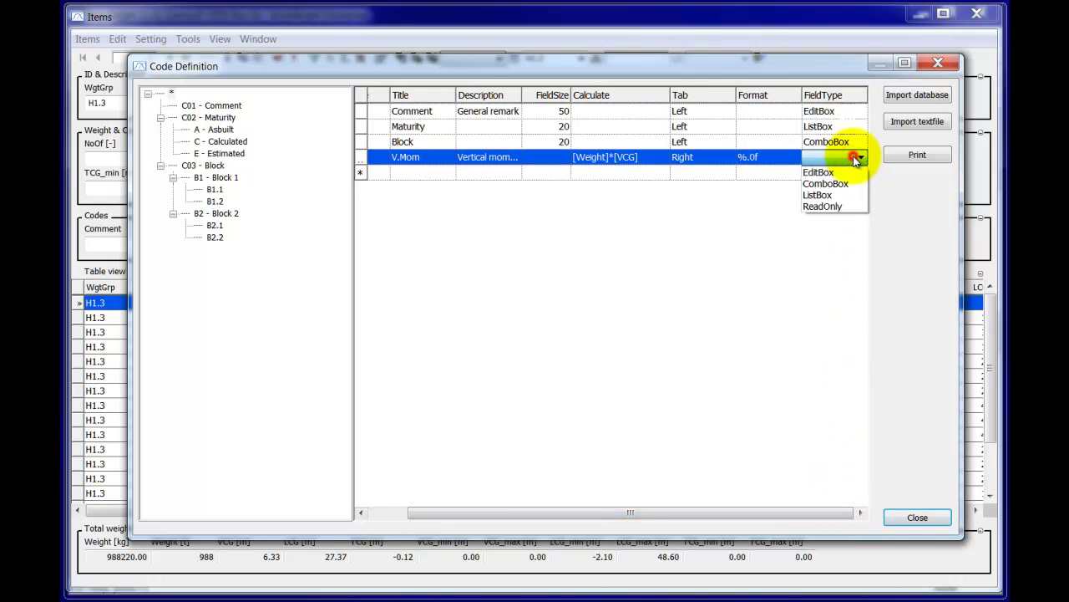
click(831, 207)
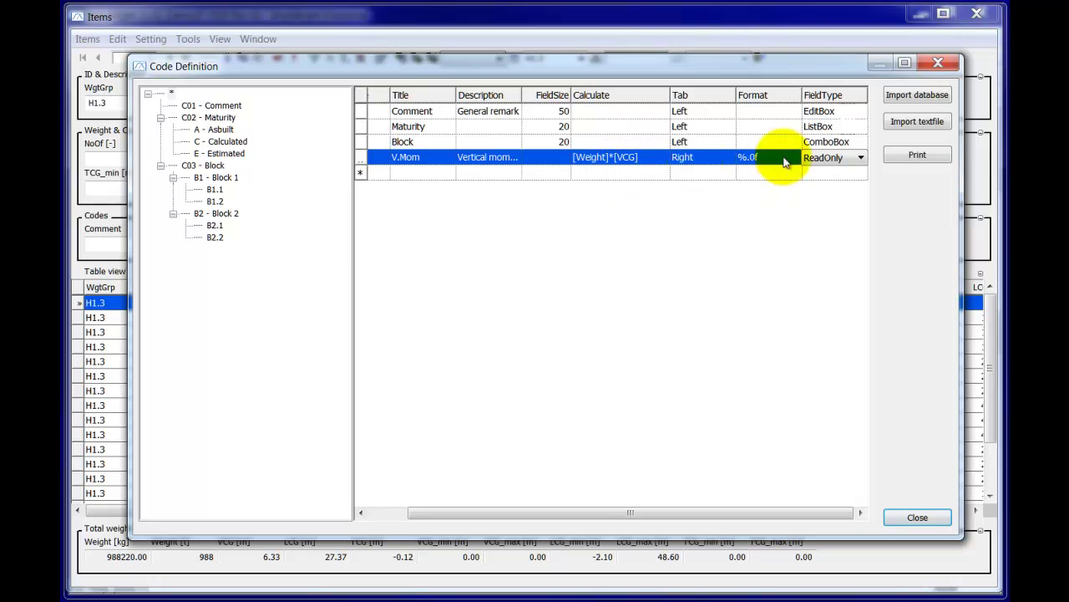
click(544, 173)
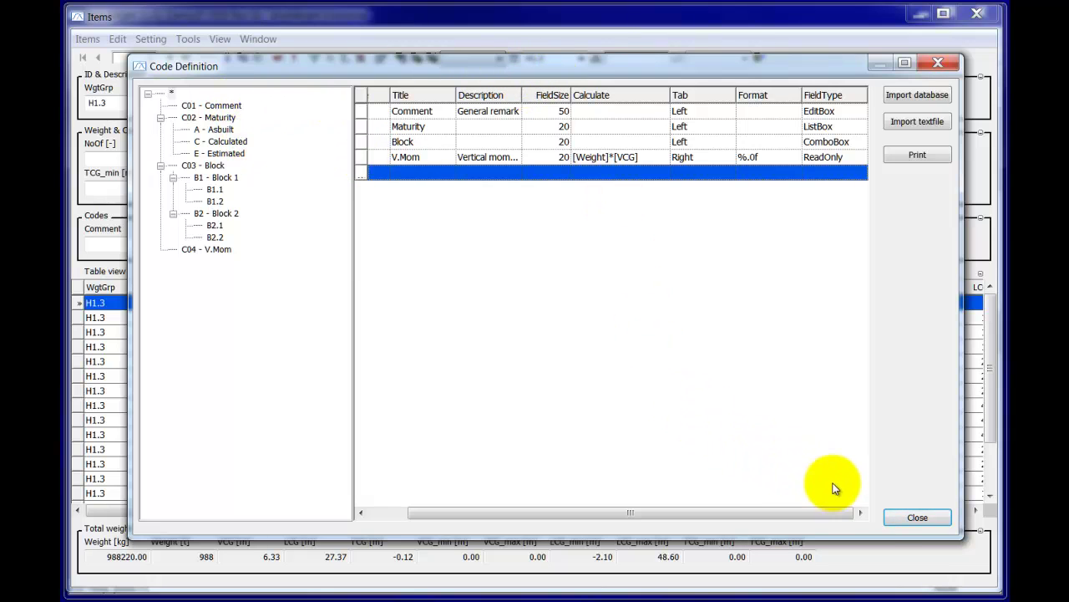
click(903, 515)
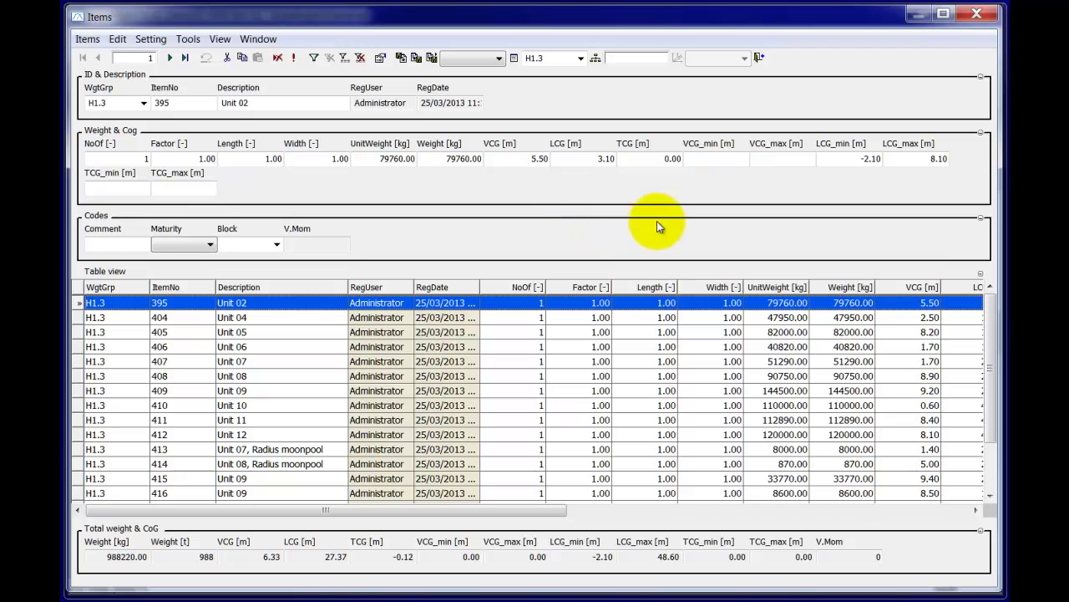
- Enter the comment "sasdfasdf" for item 395 and set its Maturity code to C - Calculated
click(109, 245)
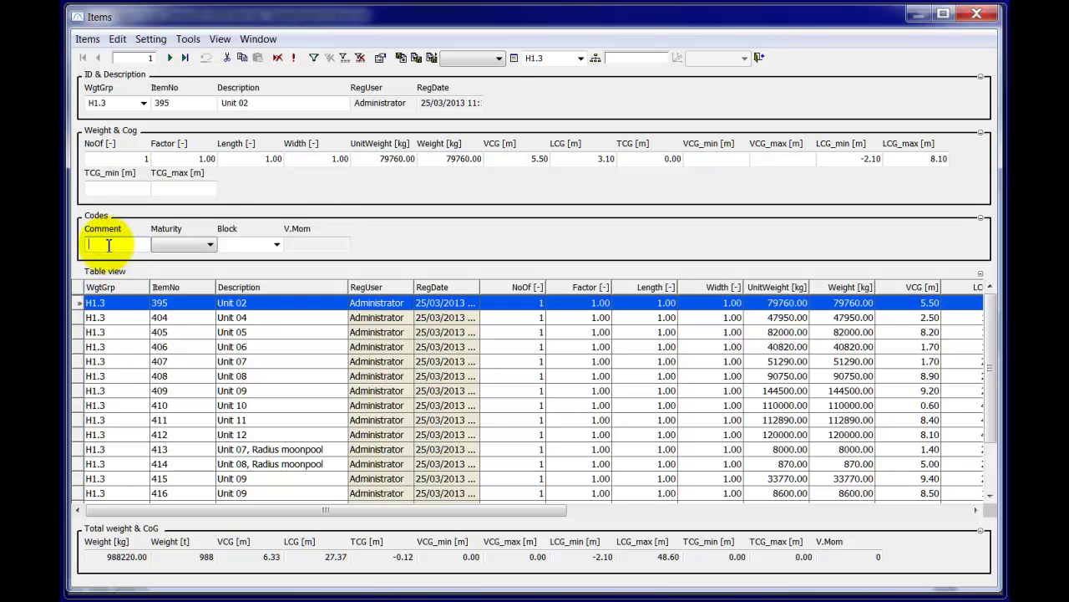
text(sasdfasdf)
click(208, 245)
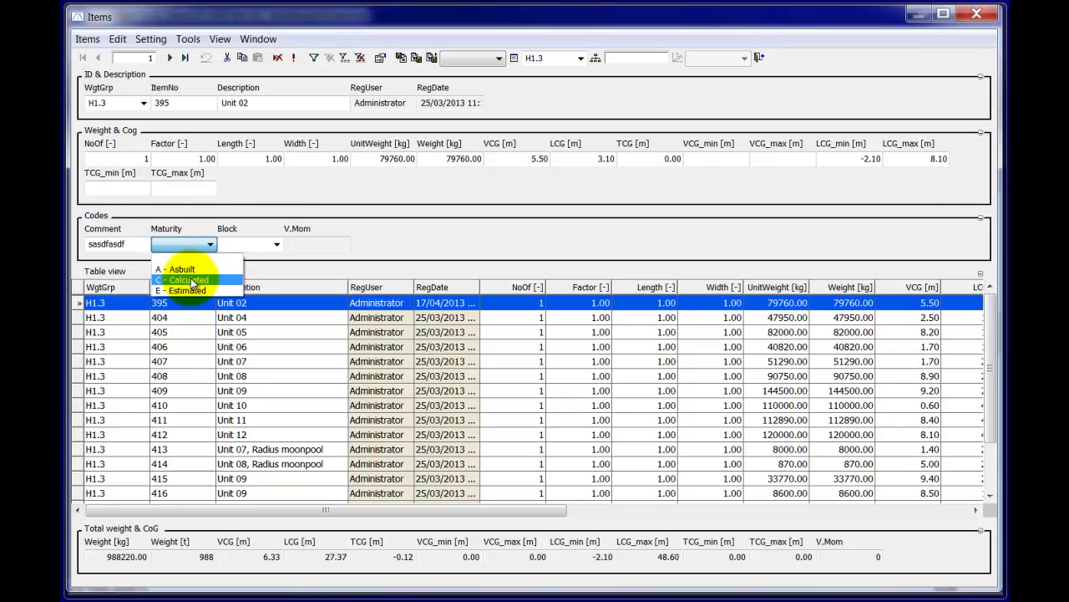
click(192, 280)
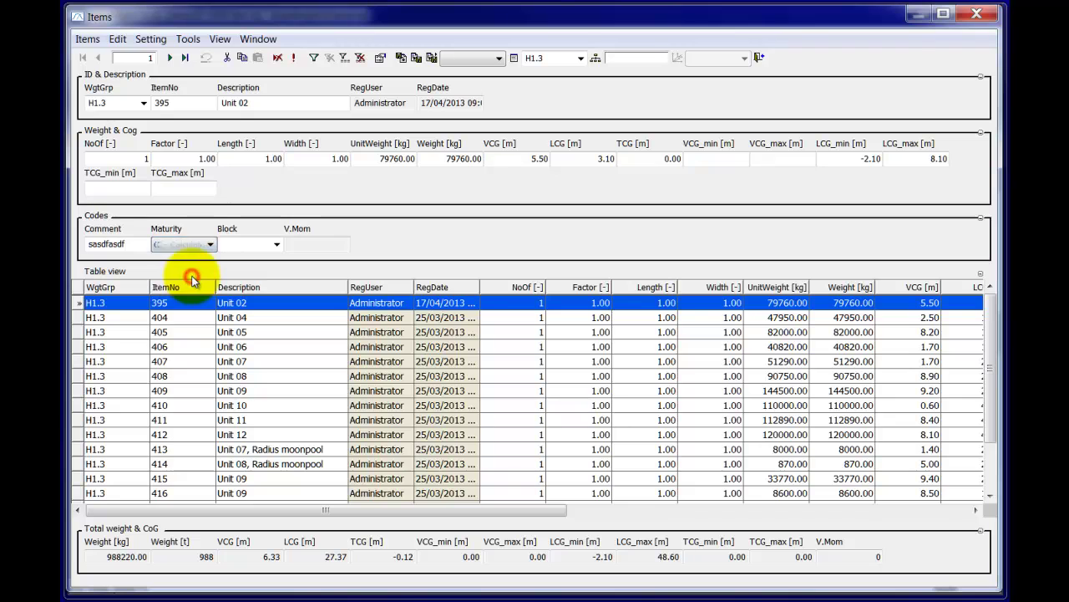
- Review the predefined Block values for item 395, then enter the custom value B3 instead
click(277, 246)
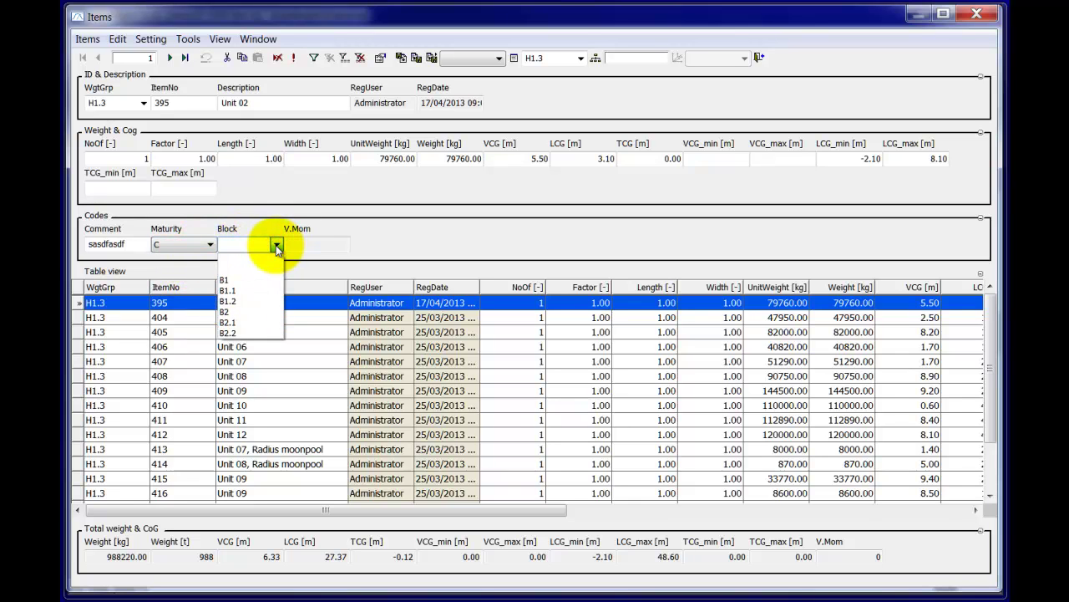
click(275, 246)
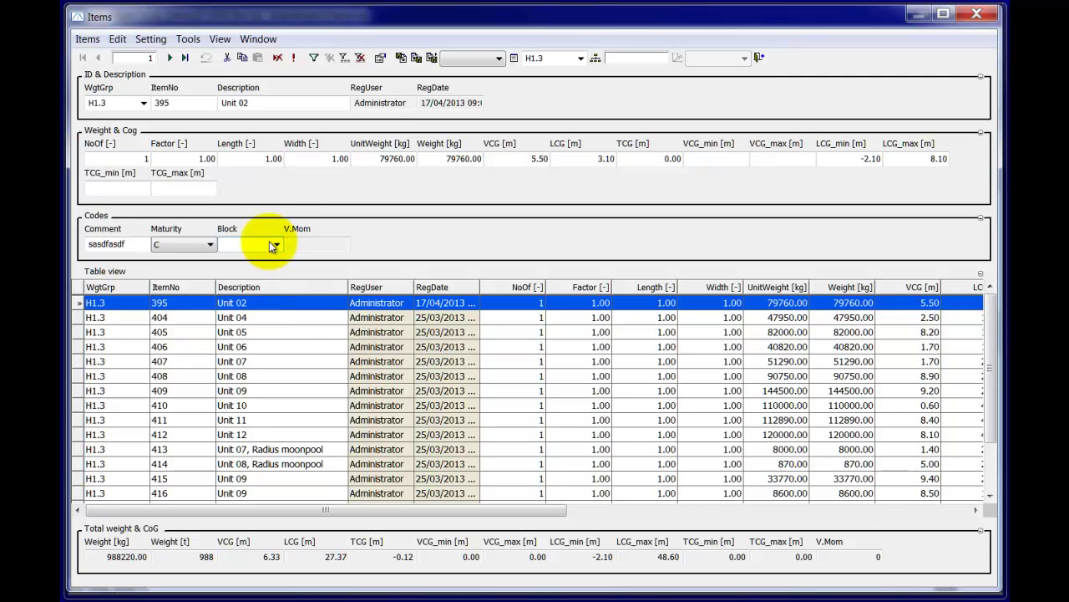
text(B3)
key(Tab)
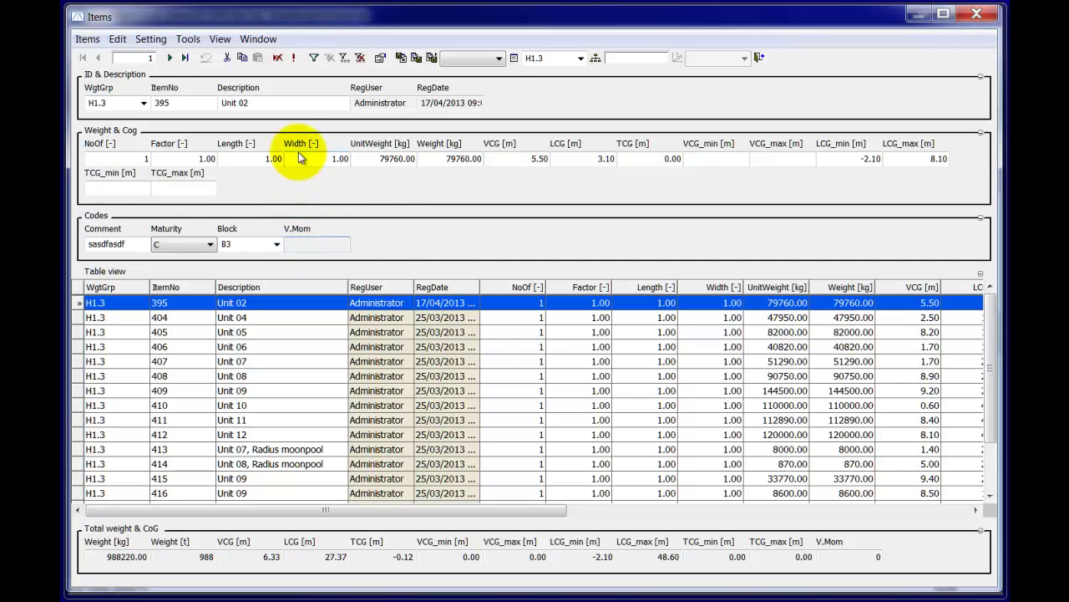
- Recalculate the items and inspect item 395's read-only V.Mom value
click(294, 59)
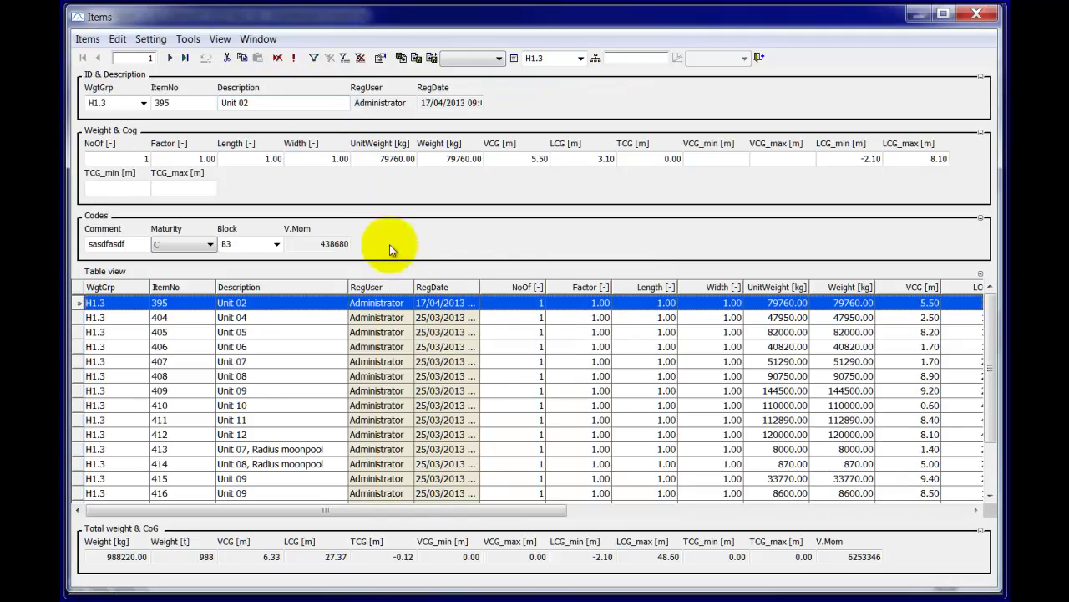
click(315, 244)
drag(315, 244, 358, 244)
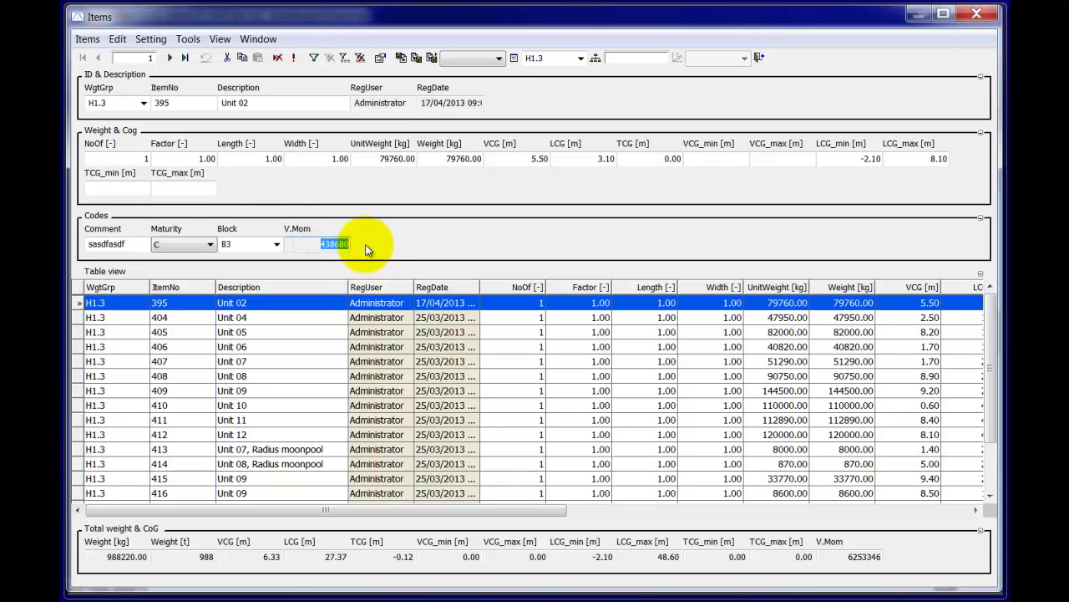
click(318, 244)
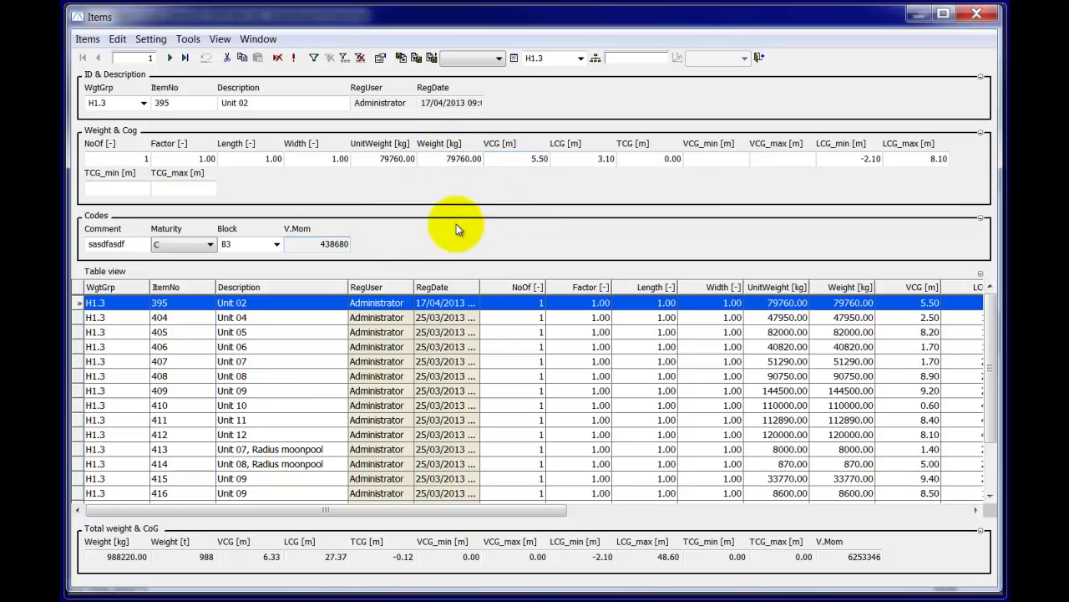
click(349, 244)
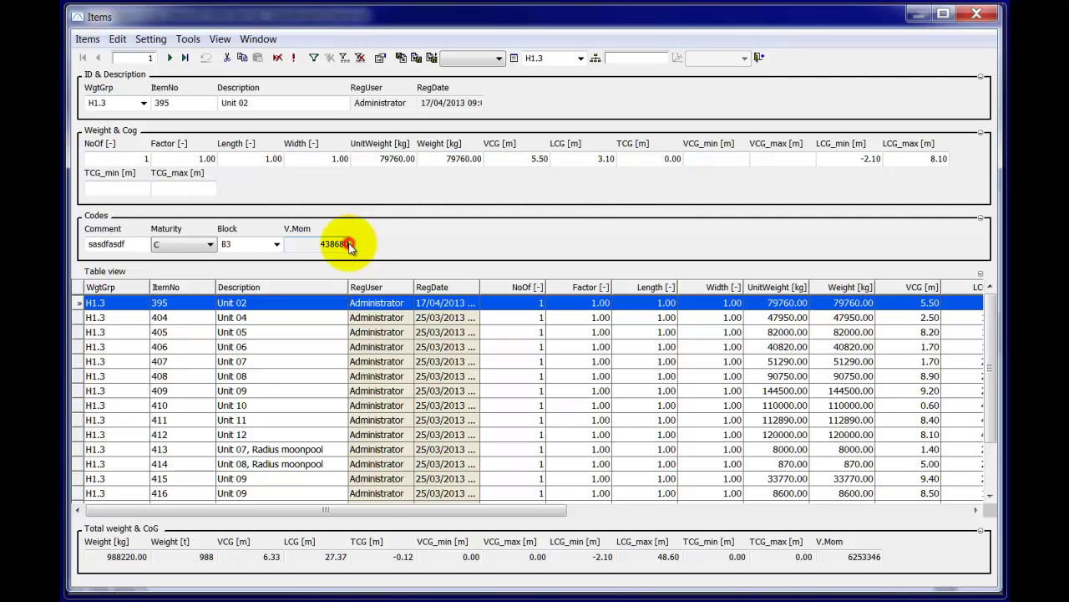